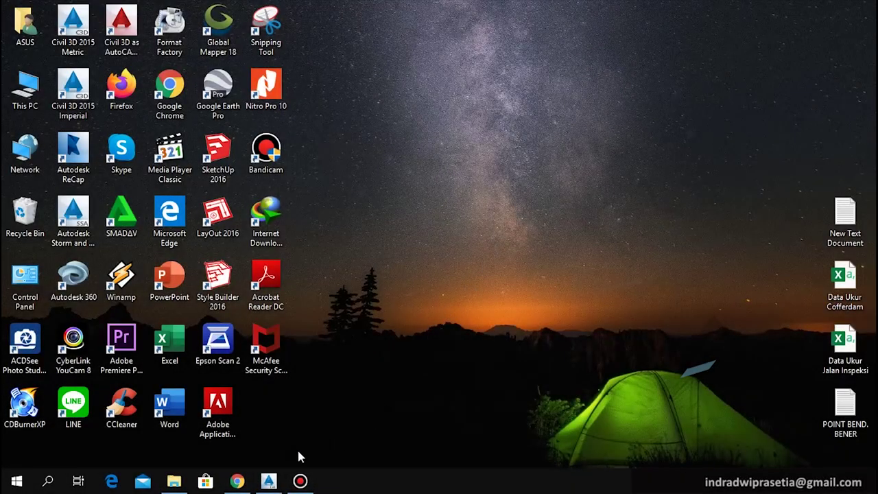
# Bring the Civil 3D corridor drawing to the front and zoom in and out over it
pyautogui.click(270, 481)
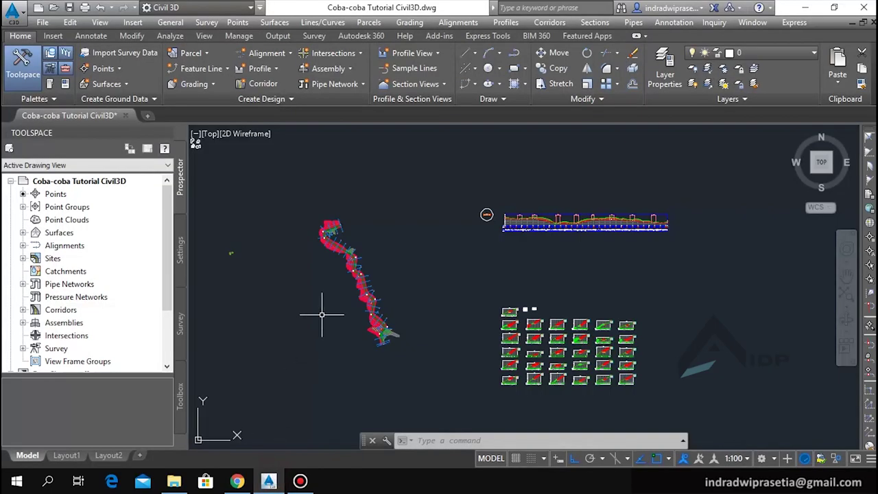
pyautogui.scroll(1, 326, 310)
pyautogui.scroll(1, 355, 299)
pyautogui.scroll(2, 378, 290)
pyautogui.scroll(2, 378, 287)
pyautogui.scroll(-1, 373, 287)
pyautogui.scroll(-1, 357, 266)
pyautogui.scroll(-1, 385, 268)
pyautogui.scroll(-2, 439, 264)
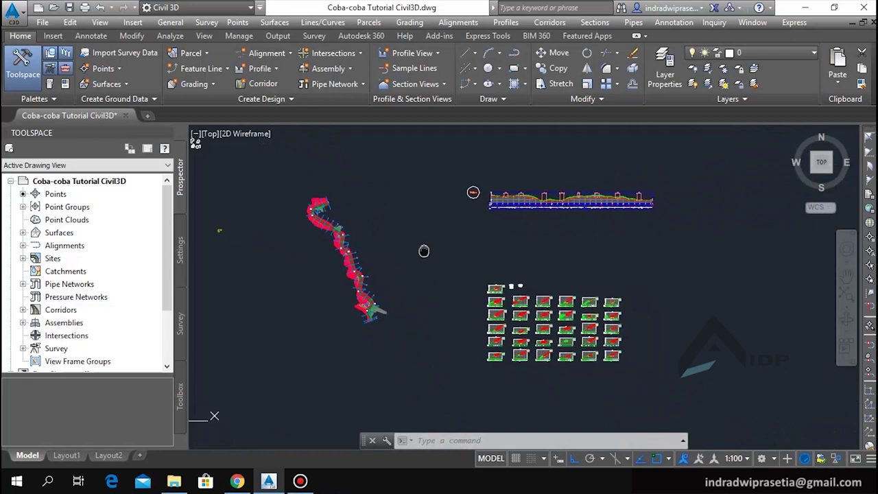
# Pan along the corridor, then zoom out to see the profile and section views
pyautogui.scroll(3, 295, 246)
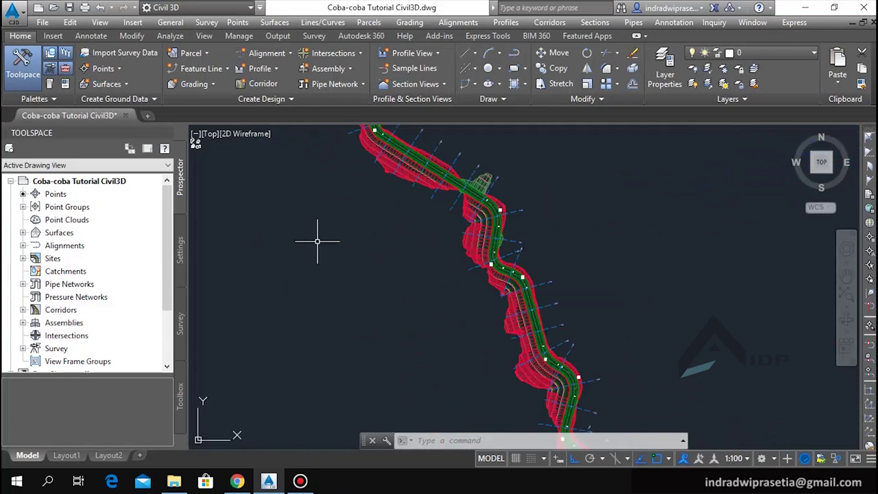
pyautogui.moveTo(320, 243); pyautogui.dragTo(341, 326, button='middle')
pyautogui.scroll(-1, 343, 329)
pyautogui.scroll(-1, 385, 315)
pyautogui.scroll(-1, 432, 233)
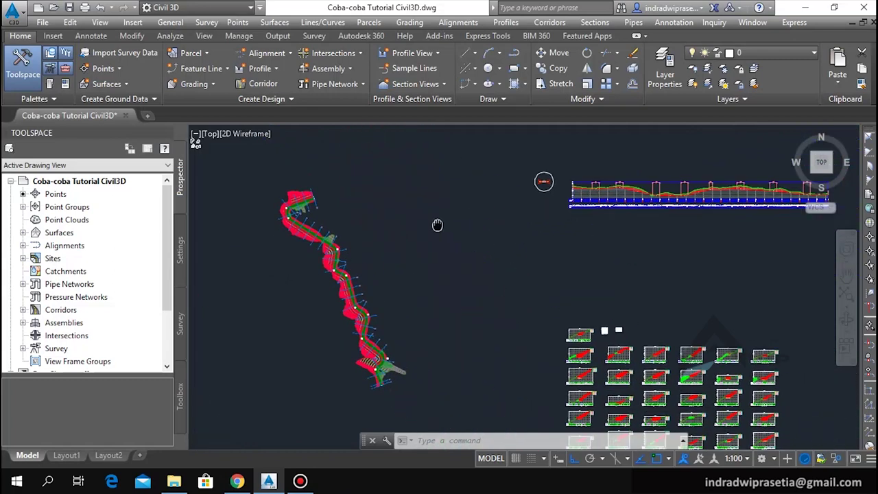
pyautogui.scroll(-1, 422, 214)
pyautogui.moveTo(420, 212); pyautogui.dragTo(402, 213, button='middle')
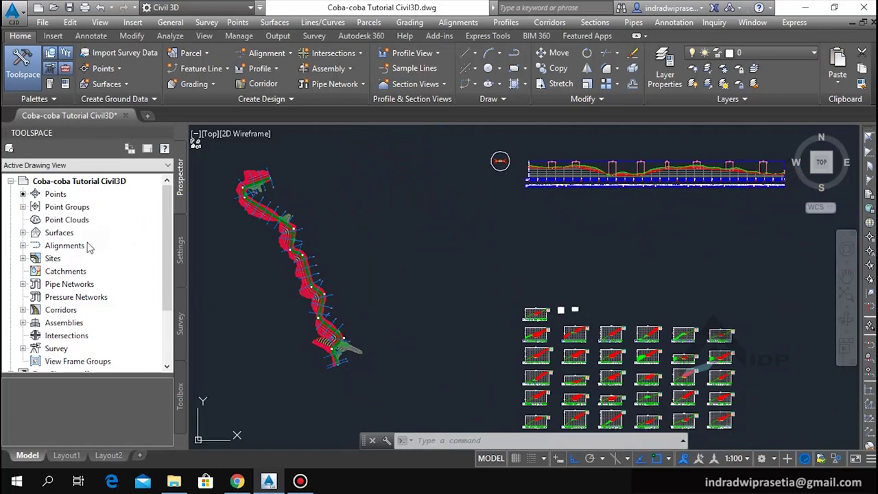
# Open Edit Drawing Settings for the drawing from the Toolspace Settings tab
pyautogui.click(180, 251)
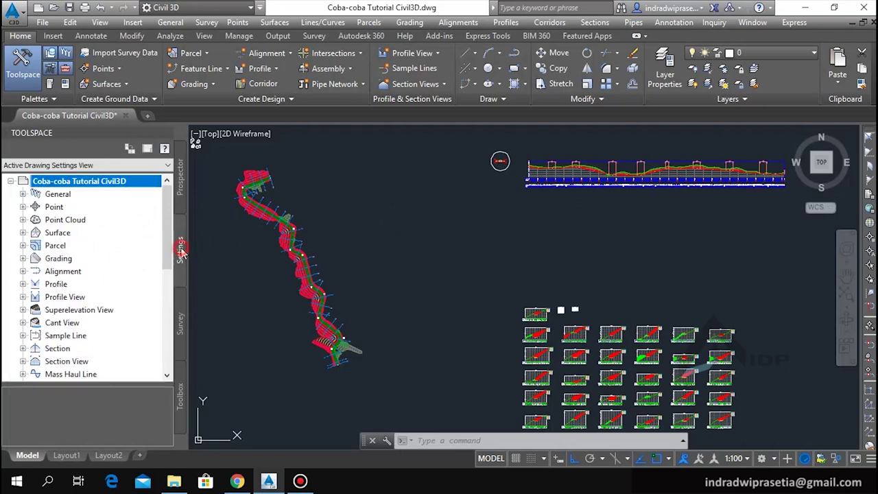
pyautogui.rightClick(70, 186)
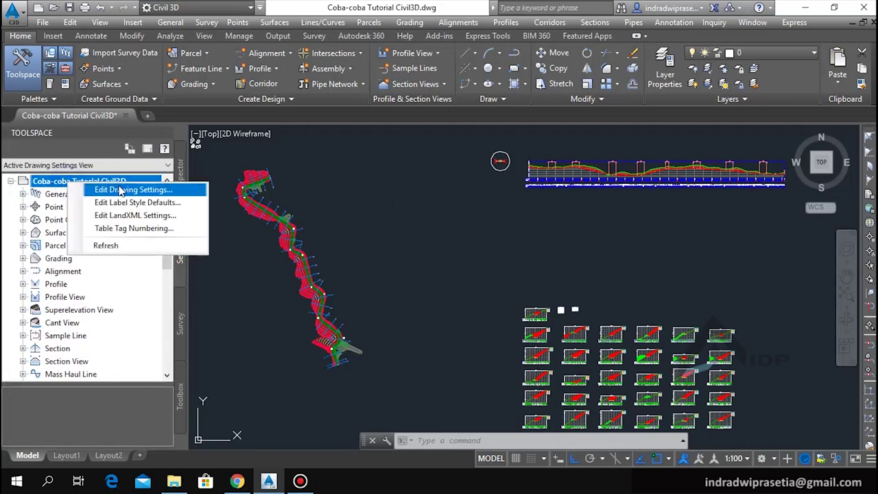
pyautogui.click(90, 191)
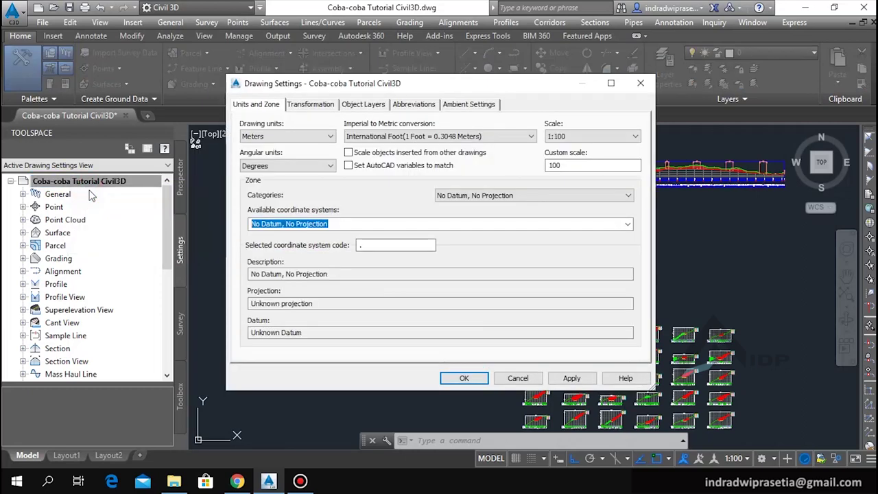
pyautogui.moveTo(433, 92); pyautogui.dragTo(424, 111)
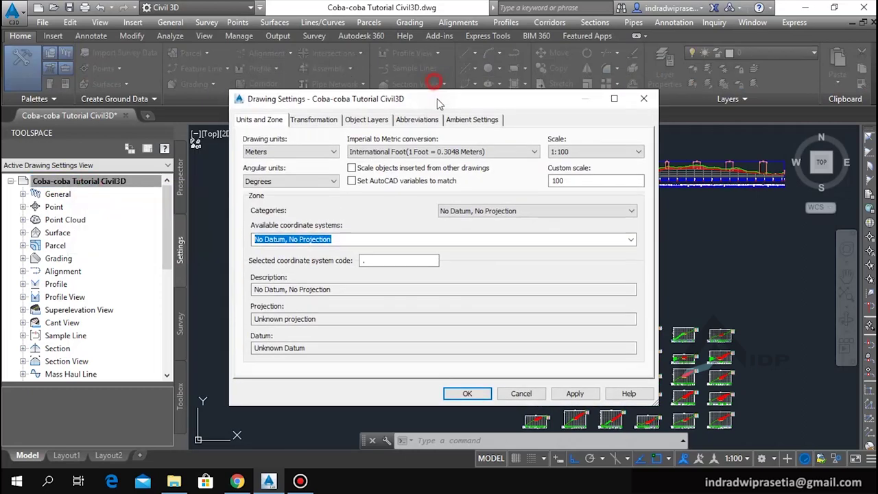
# Set the coordinate zone category to UTM, WGS84 Datum
pyautogui.click(542, 217)
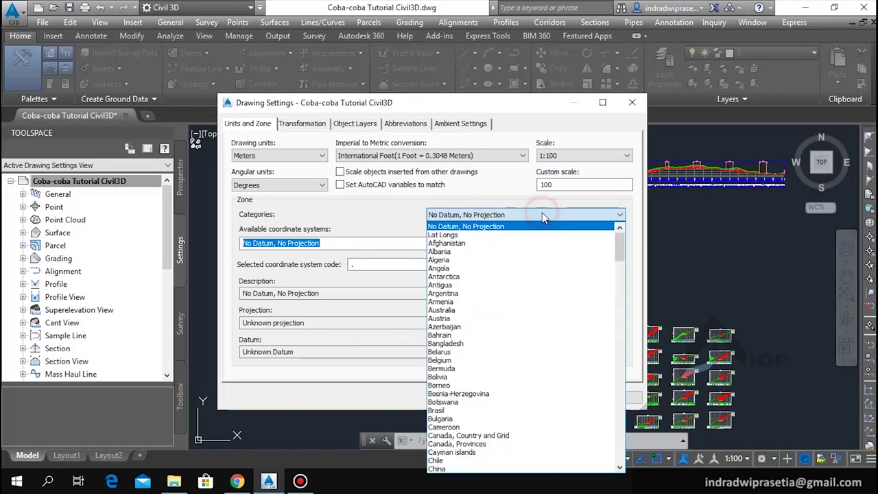
pyautogui.moveTo(621, 246); pyautogui.dragTo(619, 454)
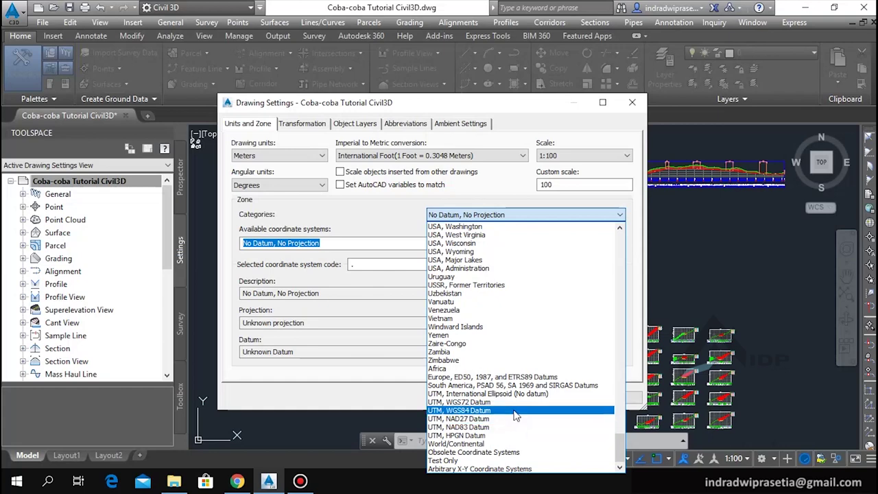
pyautogui.click(514, 411)
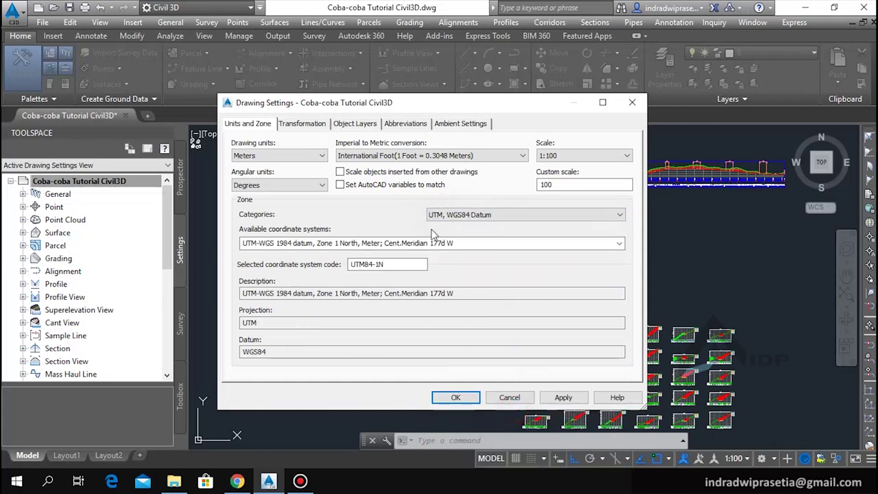
# Choose UTM-WGS 1984 Zone 49 South (UTM84-49S), apply it and close the dialog
pyautogui.click(622, 245)
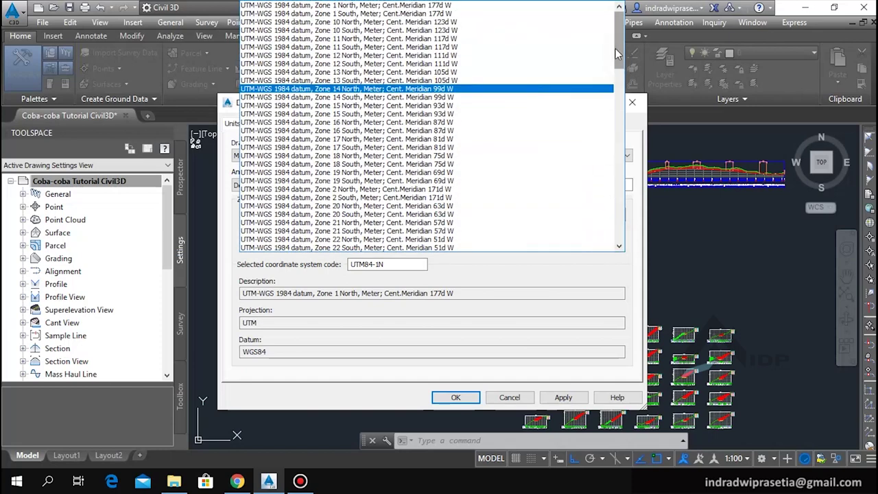
pyautogui.moveTo(617, 53)
pyautogui.mouseDown()
pyautogui.moveTo(601, 145)
pyautogui.moveTo(607, 172)
pyautogui.mouseUp()
pyautogui.scroll(-1, 508, 214)
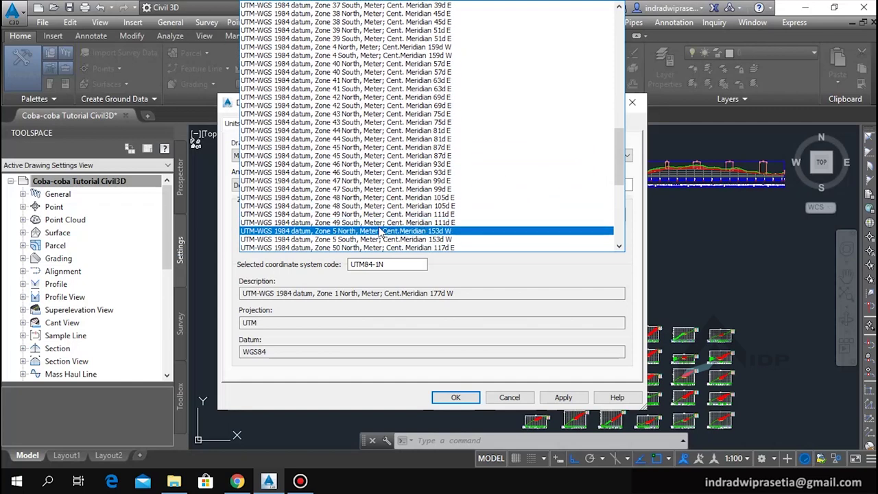
pyautogui.click(408, 222)
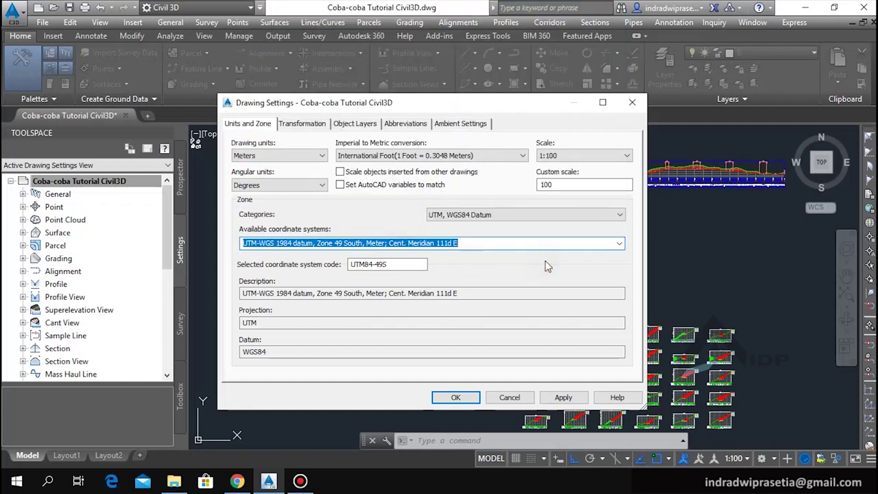
pyautogui.click(564, 398)
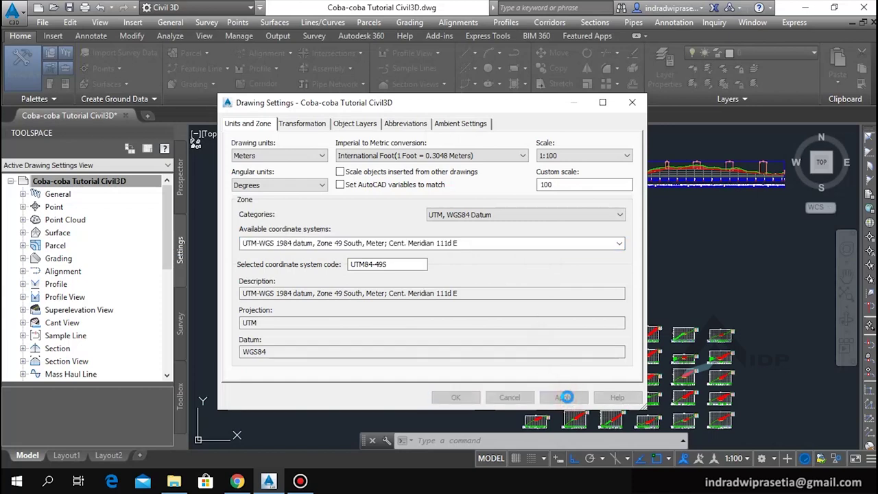
pyautogui.click(471, 396)
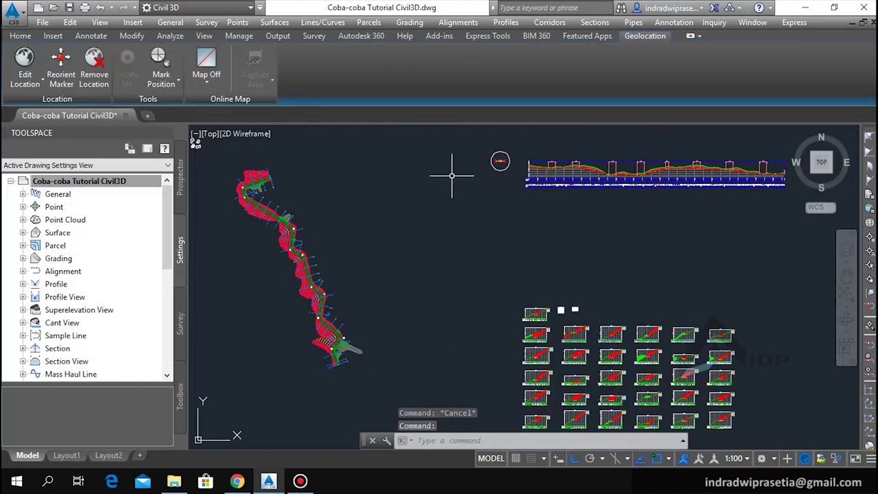
# Turn on the Map Aerial background and accept the online map data prompt
pyautogui.scroll(-3, 453, 170)
pyautogui.moveTo(428, 226); pyautogui.dragTo(425, 239, button='middle')
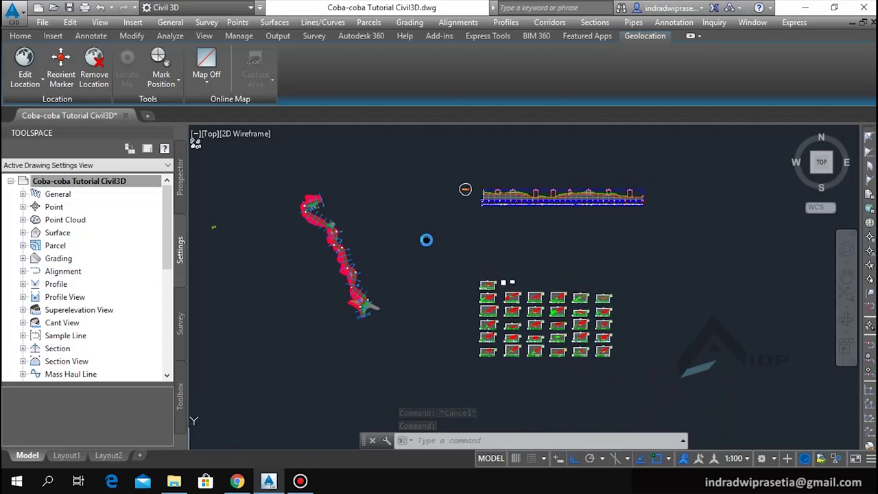
pyautogui.click(208, 85)
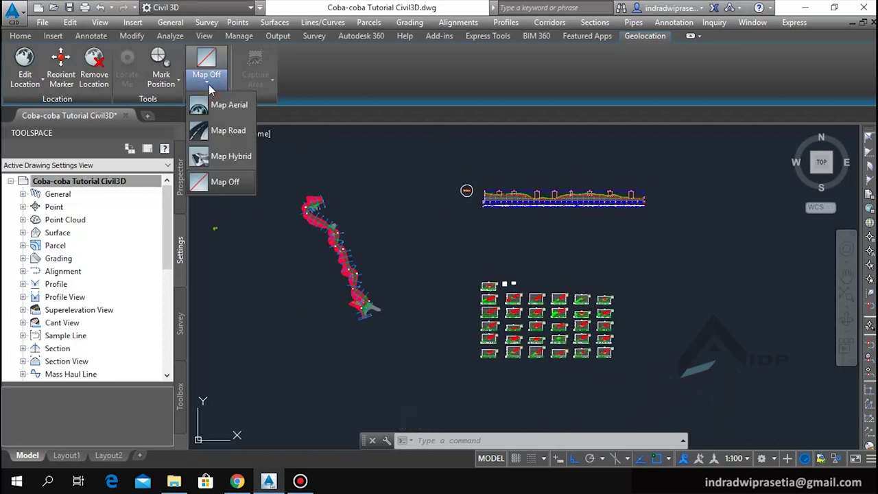
pyautogui.click(223, 105)
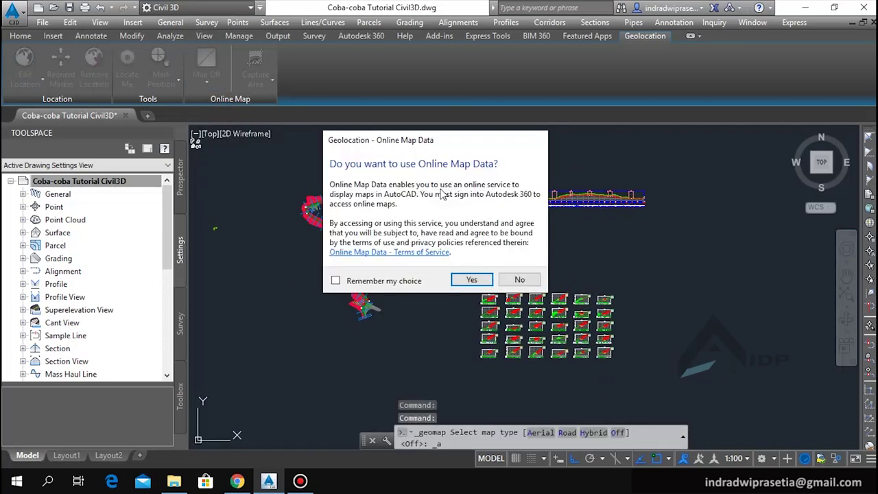
pyautogui.click(461, 280)
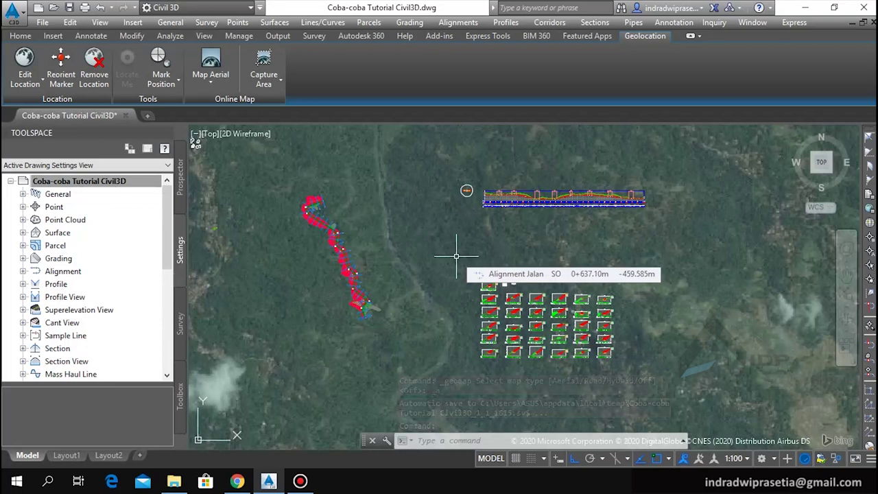
# Cancel the pending command and pan over the aerial map to locate the alignment
pyautogui.press('Escape')
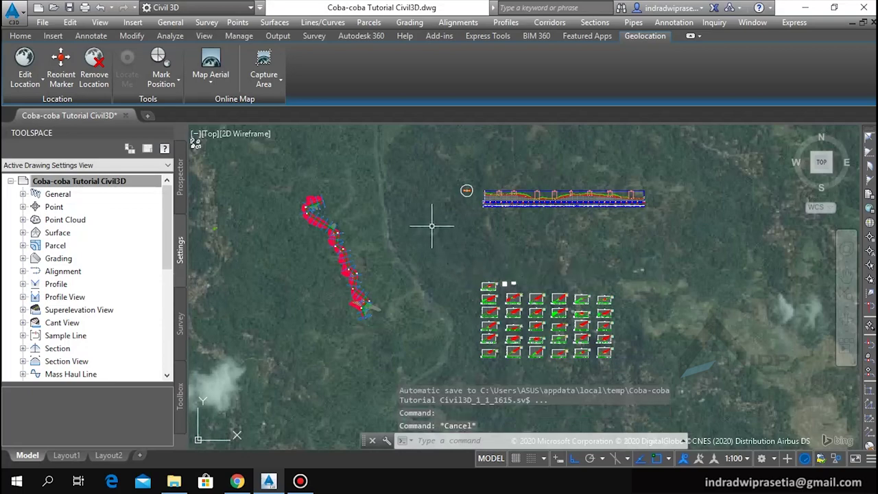
pyautogui.scroll(-1, 432, 226)
pyautogui.scroll(-1, 425, 232)
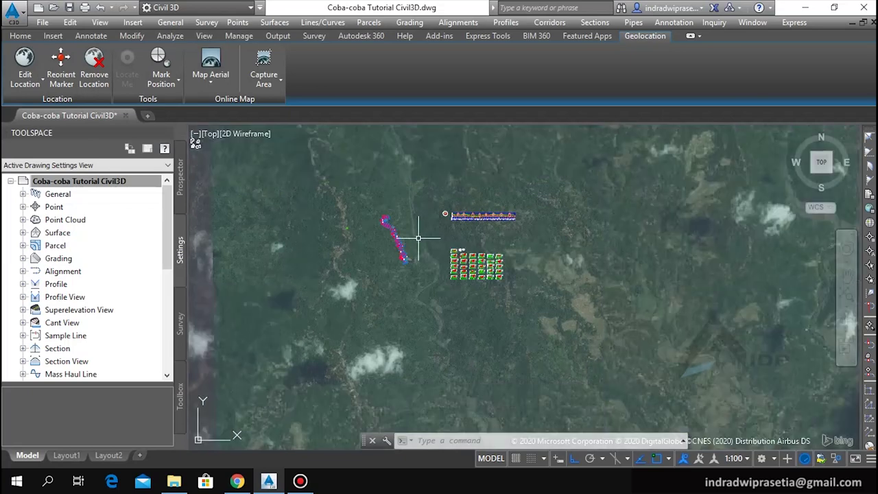
pyautogui.moveTo(413, 228); pyautogui.dragTo(515, 262, button='middle')
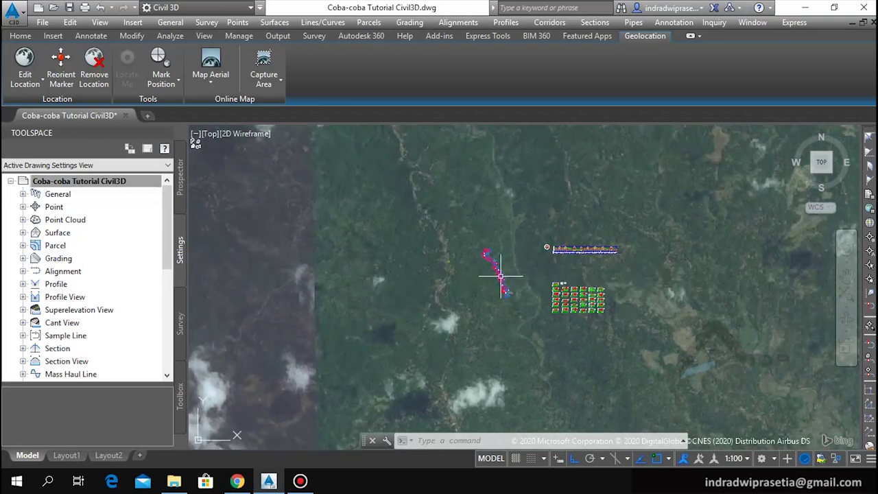
pyautogui.scroll(5, 498, 269)
pyautogui.moveTo(490, 267); pyautogui.dragTo(431, 328, button='middle')
pyautogui.scroll(2, 451, 308)
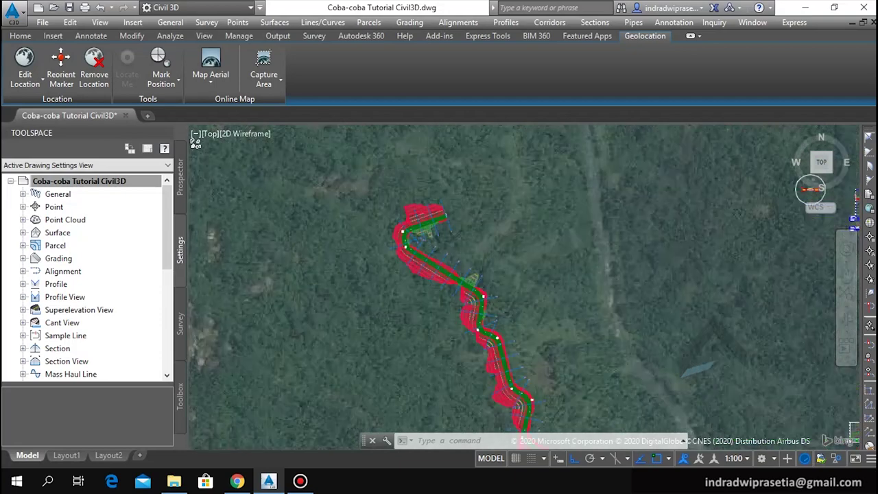
pyautogui.scroll(2, 483, 236)
# Follow the corridor to its south end so the whole road is framed over the imagery
pyautogui.moveTo(483, 236)
pyautogui.mouseDown(button='middle')
pyautogui.moveTo(503, 274)
pyautogui.moveTo(425, 309)
pyautogui.mouseUp(button='middle')
pyautogui.scroll(-2, 446, 305)
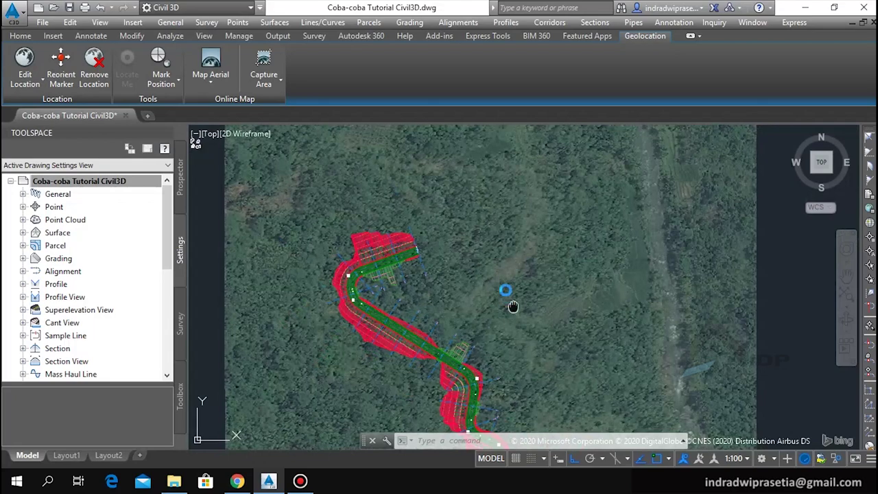
pyautogui.scroll(2, 515, 295)
pyautogui.moveTo(512, 333); pyautogui.dragTo(536, 240, button='middle')
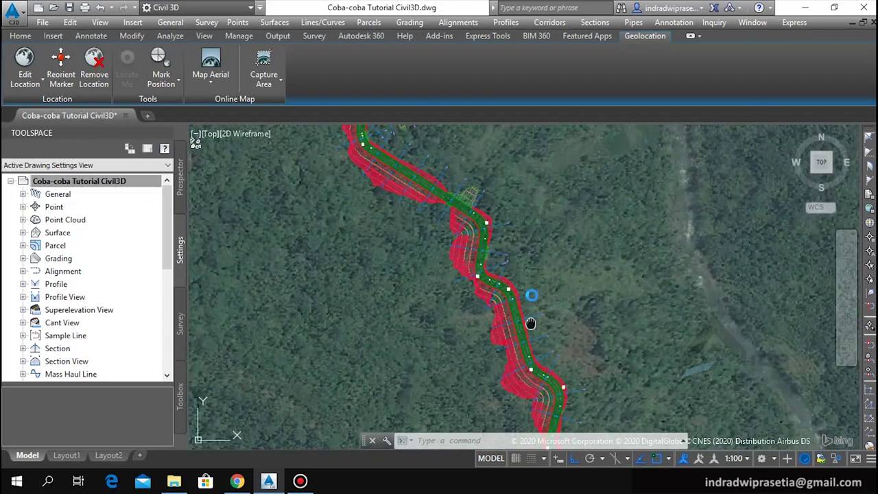
pyautogui.moveTo(531, 323); pyautogui.dragTo(549, 203, button='middle')
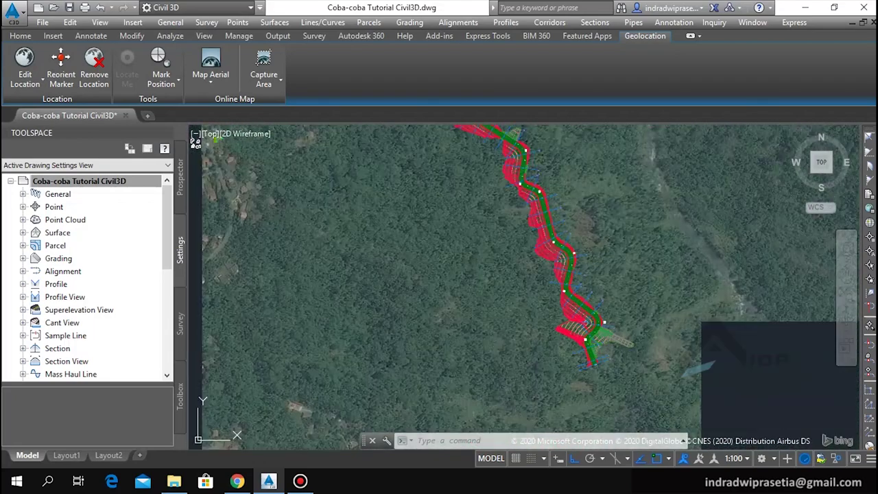
pyautogui.scroll(-2, 580, 291)
pyautogui.scroll(2, 584, 293)
pyautogui.moveTo(565, 291); pyautogui.dragTo(510, 290, button='middle')
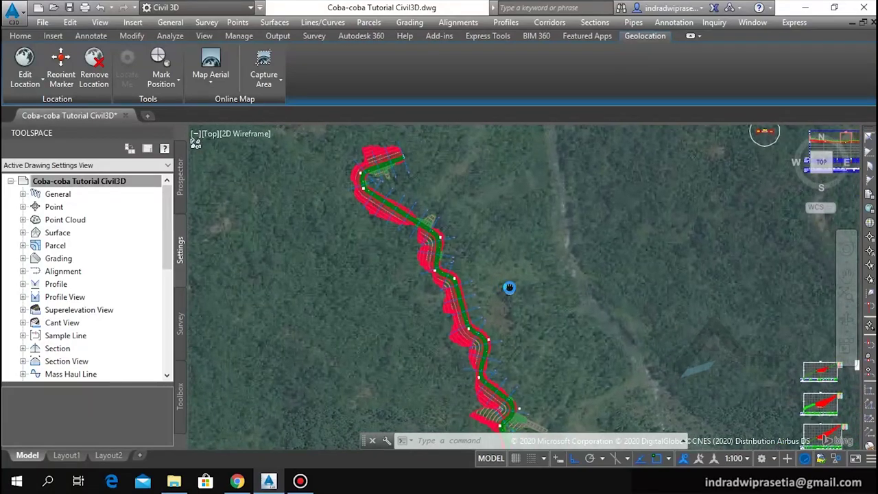
pyautogui.click(214, 82)
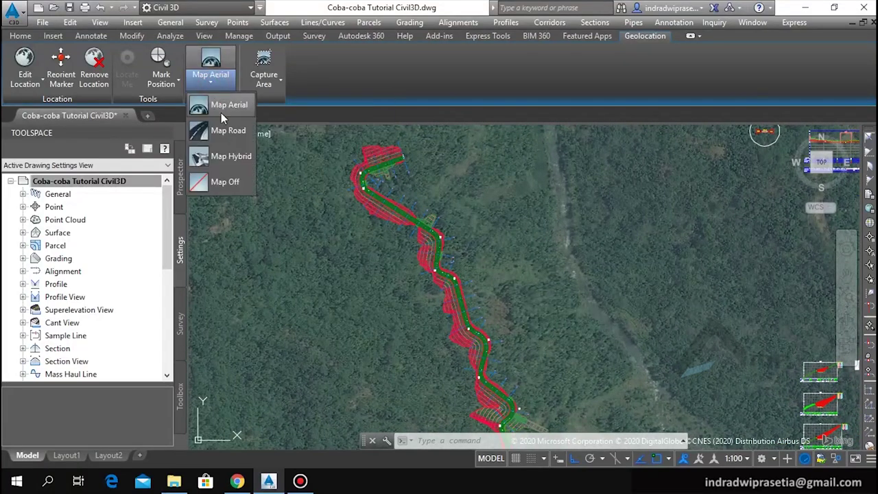
# Switch the background to Map Road and recentre on the corridor beside Jalan Wonosobo
pyautogui.click(227, 131)
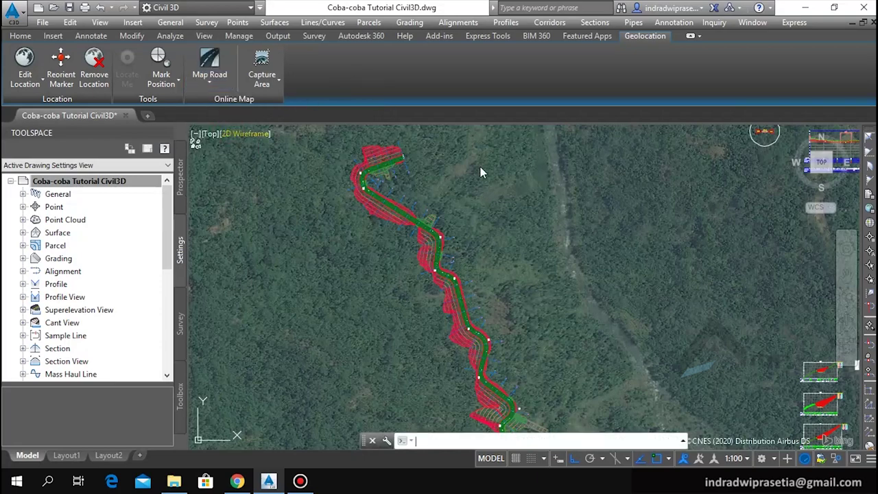
pyautogui.scroll(-2, 475, 226)
pyautogui.scroll(-4, 480, 231)
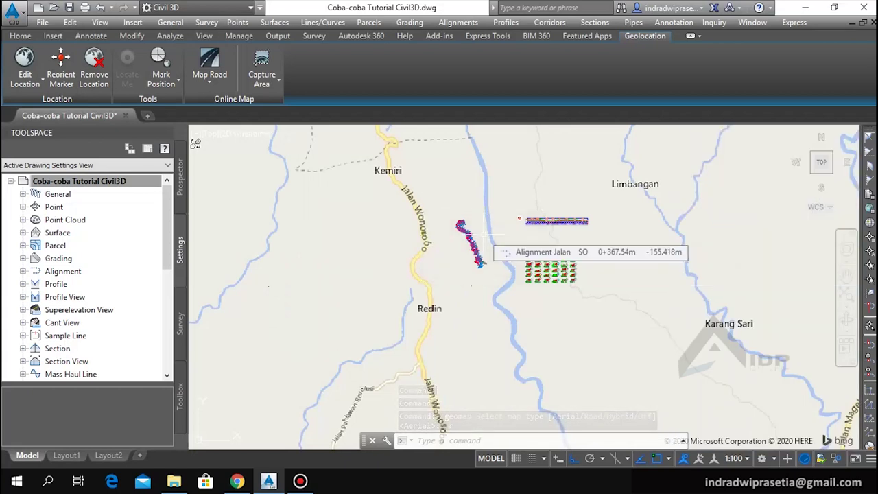
pyautogui.scroll(2, 488, 235)
pyautogui.moveTo(483, 234)
pyautogui.mouseDown(button='middle')
pyautogui.moveTo(469, 258)
pyautogui.moveTo(438, 227)
pyautogui.mouseUp(button='middle')
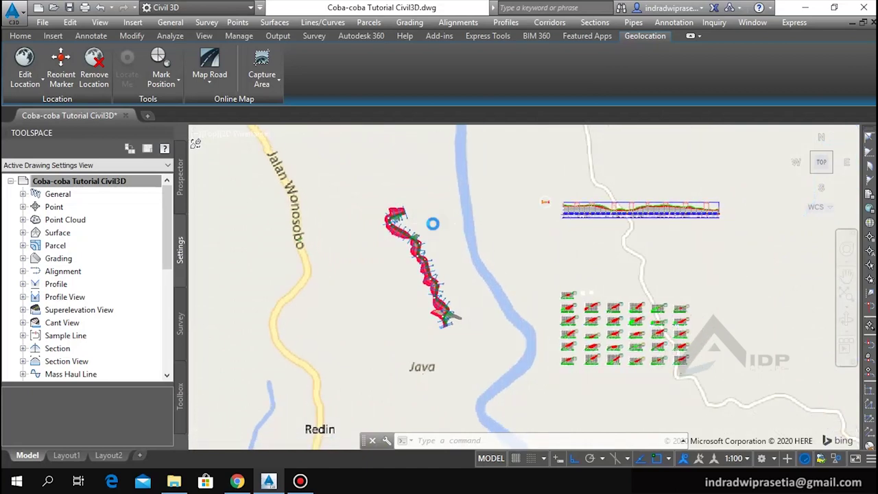
pyautogui.scroll(-1, 405, 286)
pyautogui.scroll(-1, 410, 281)
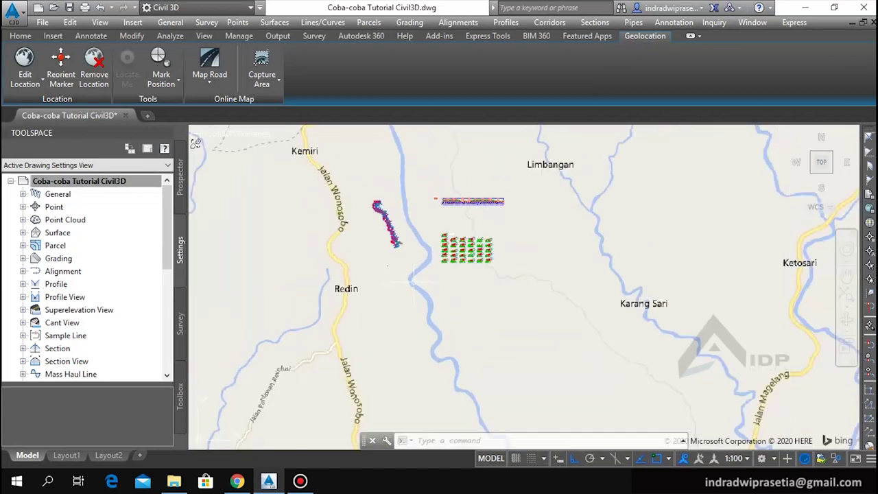
pyautogui.moveTo(453, 278); pyautogui.dragTo(485, 348, button='middle')
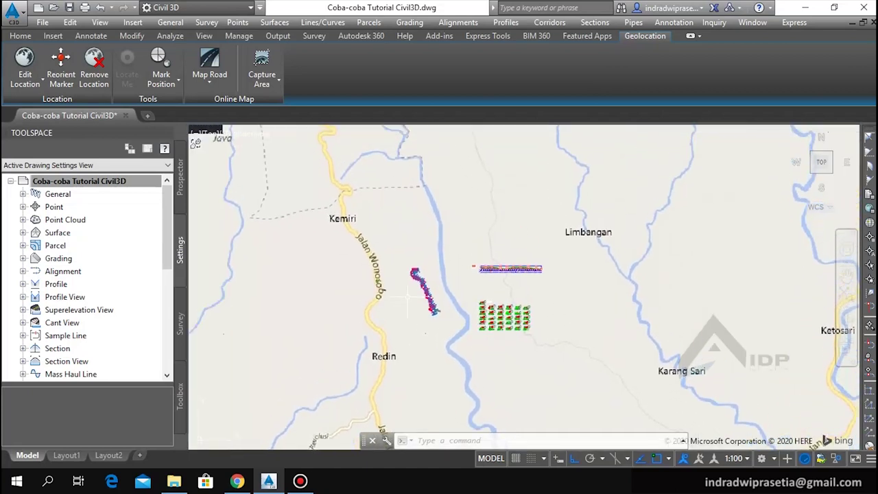
pyautogui.scroll(3, 409, 292)
pyautogui.scroll(2, 409, 293)
pyautogui.moveTo(415, 282); pyautogui.dragTo(398, 300, button='middle')
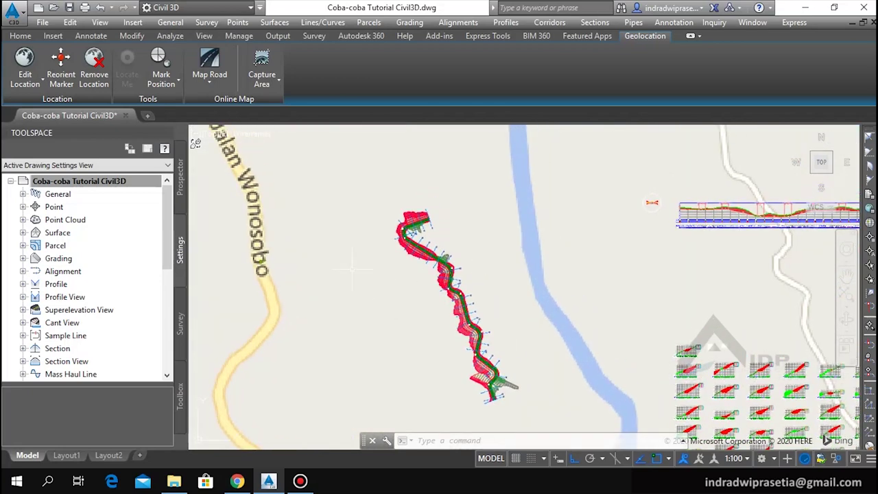
# Switch the background map to Map Hybrid and zoom out over the labelled imagery
pyautogui.click(210, 82)
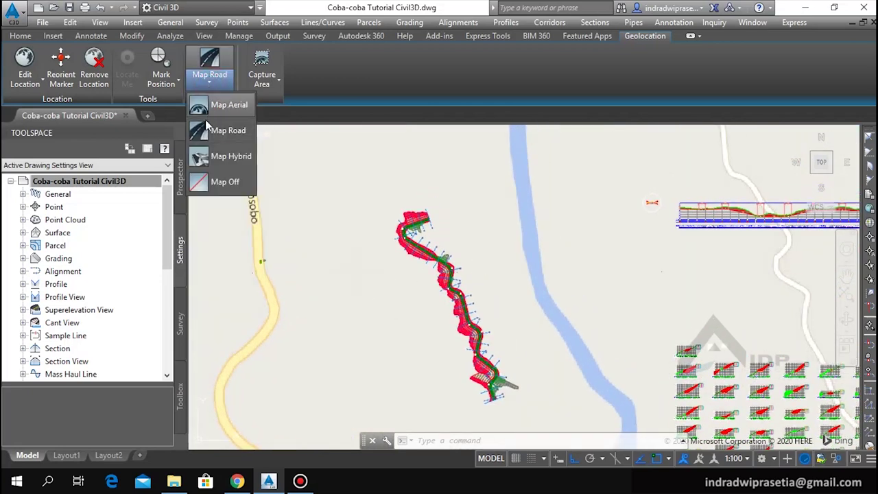
pyautogui.click(226, 152)
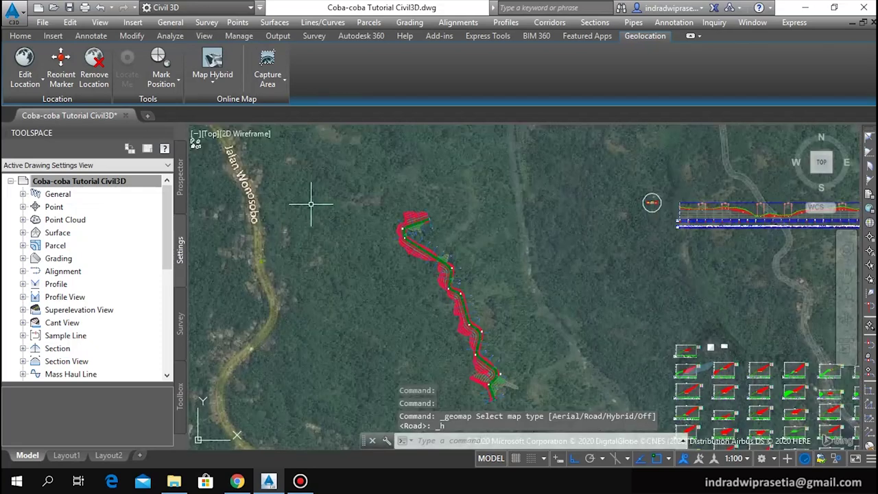
pyautogui.scroll(-1, 344, 200)
pyautogui.scroll(-2, 346, 220)
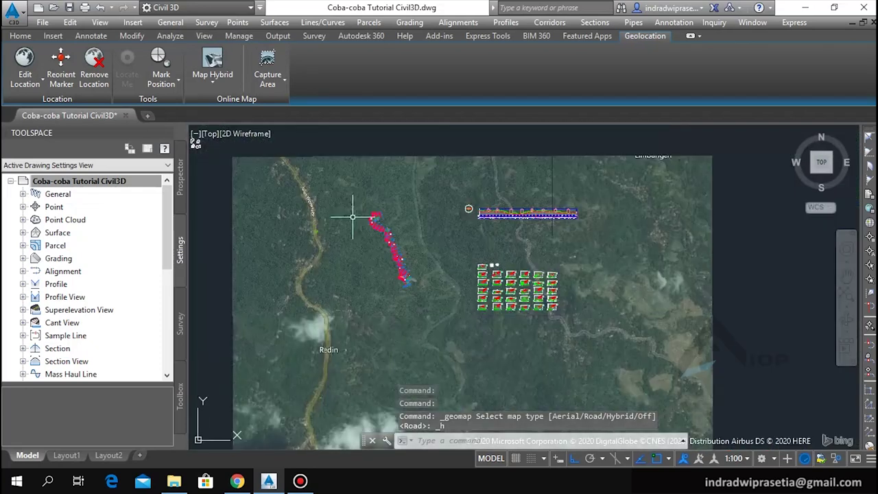
pyautogui.moveTo(374, 233)
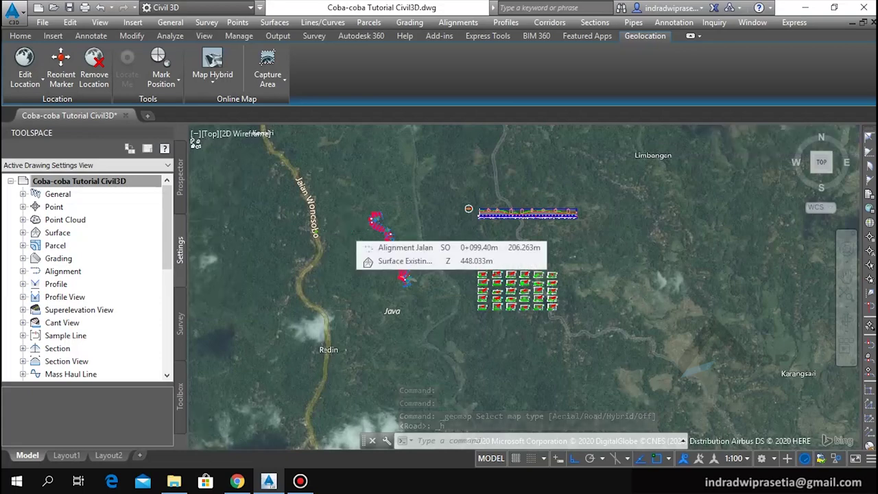
pyautogui.scroll(-2, 346, 229)
pyautogui.moveTo(346, 230); pyautogui.dragTo(386, 292, button='middle')
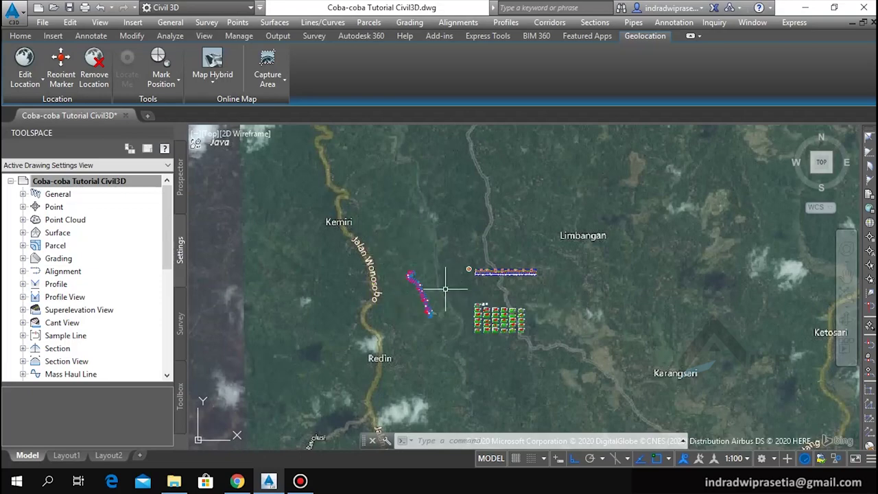
# Frame the alignment, profile and section views together on the hybrid map
pyautogui.press('Escape')
pyautogui.scroll(3, 432, 289)
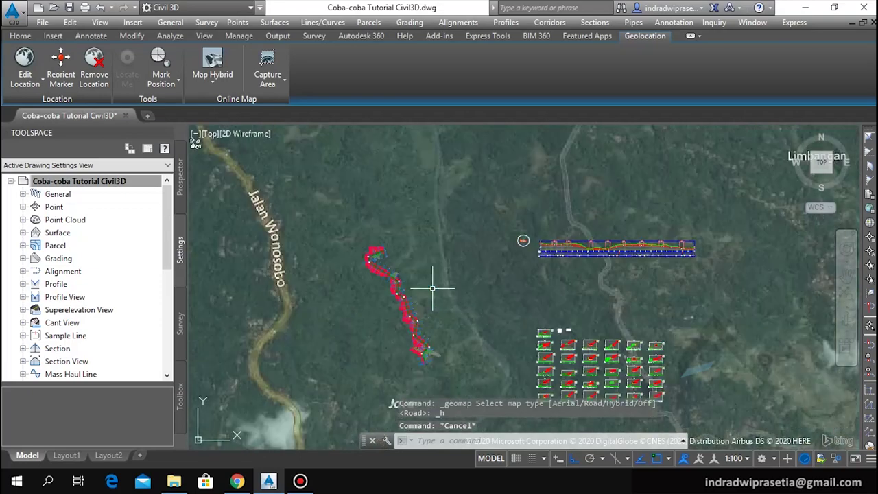
pyautogui.moveTo(428, 289); pyautogui.dragTo(479, 278, button='middle')
pyautogui.scroll(3, 479, 278)
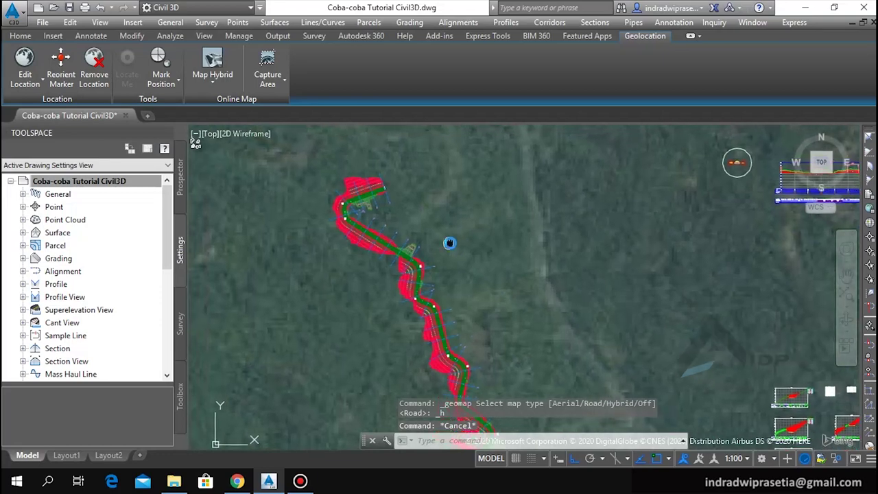
pyautogui.scroll(-2, 406, 217)
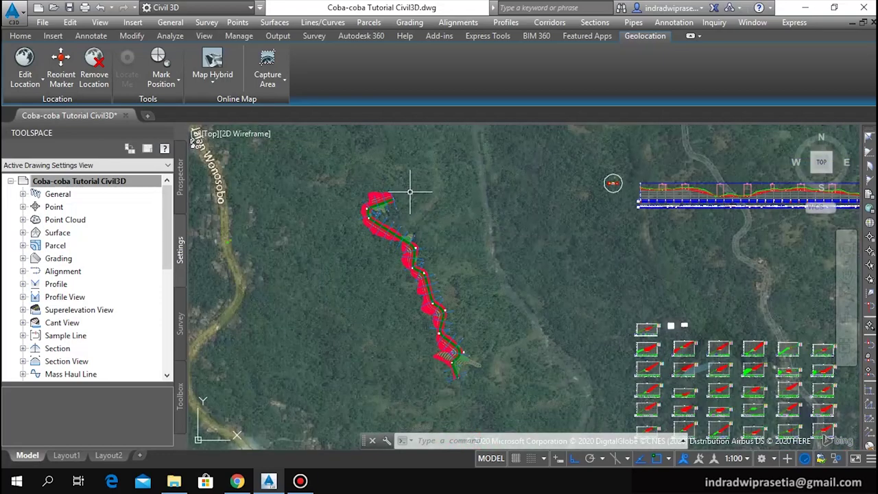
pyautogui.scroll(-2, 429, 199)
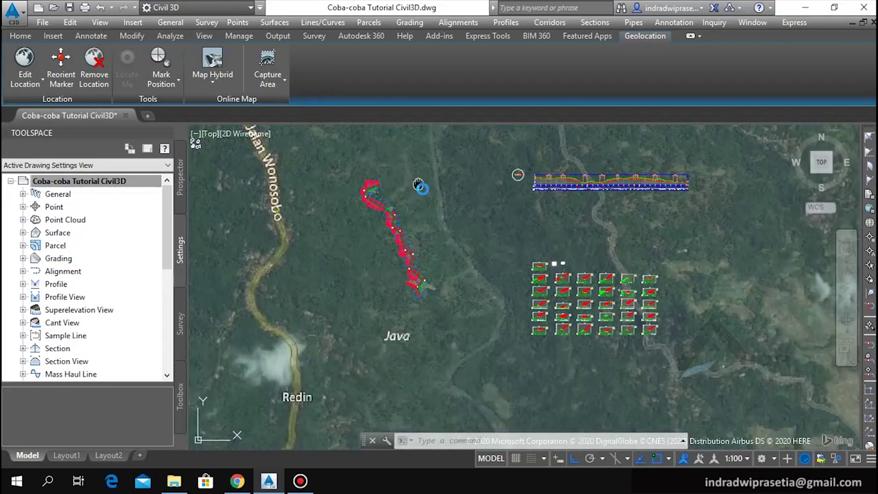
pyautogui.scroll(-2, 434, 206)
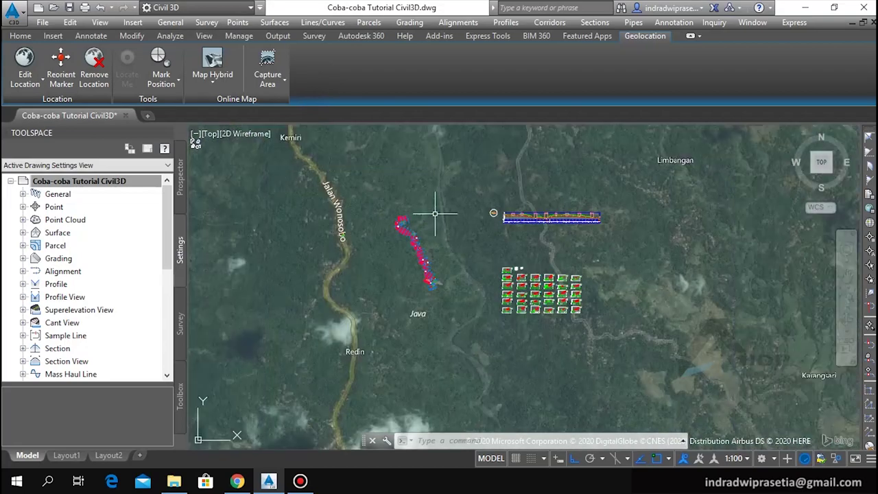
pyautogui.moveTo(443, 201); pyautogui.dragTo(419, 216, button='middle')
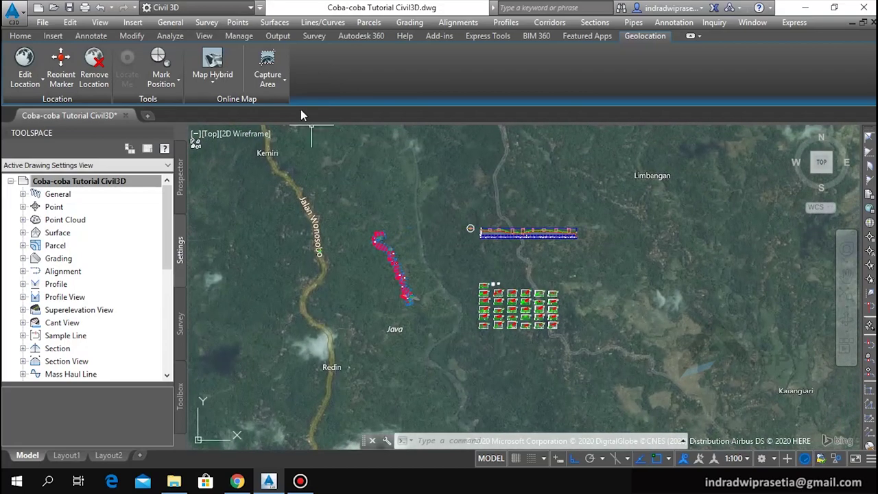
pyautogui.click(276, 83)
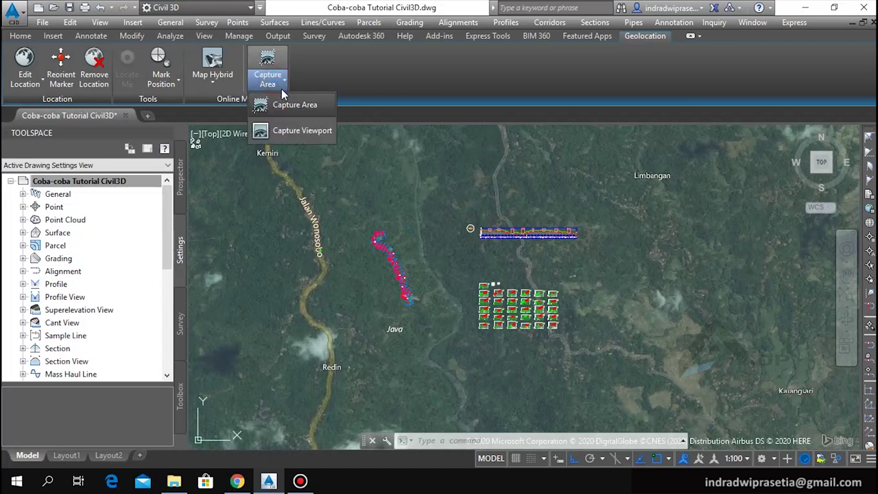
# Capture a rectangular hybrid map image around the alignment, profile and section views
pyautogui.click(294, 105)
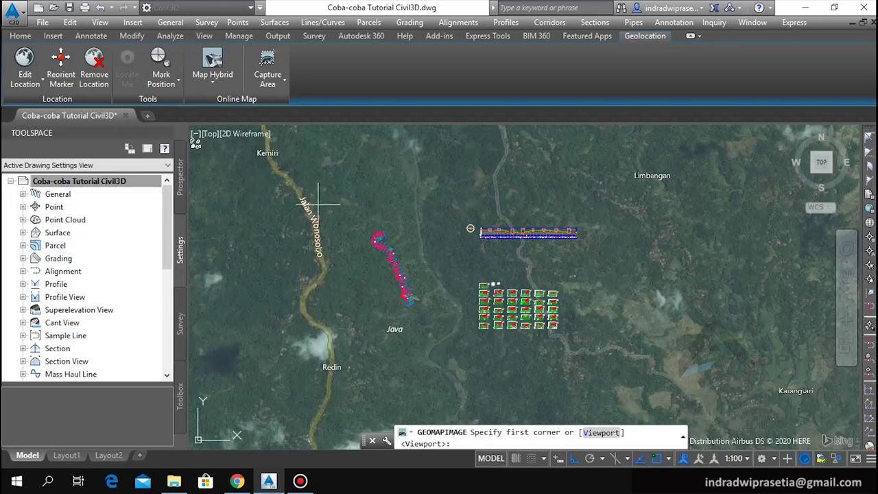
pyautogui.click(285, 192)
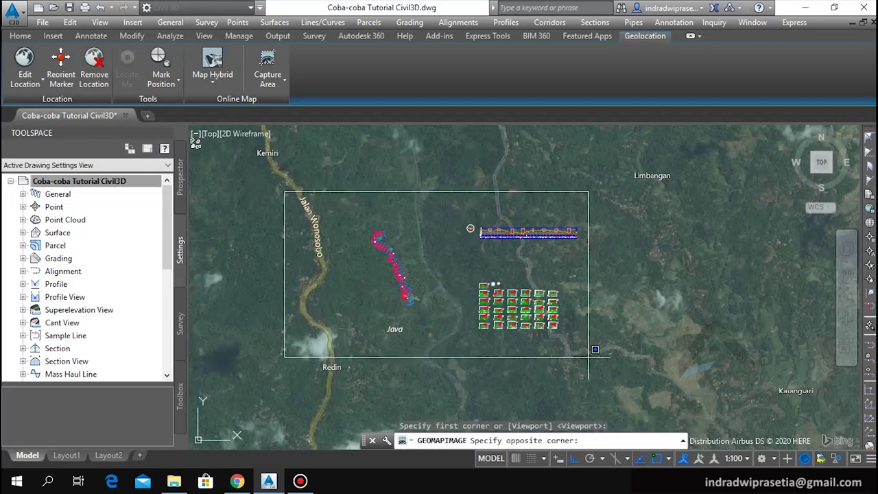
pyautogui.click(606, 381)
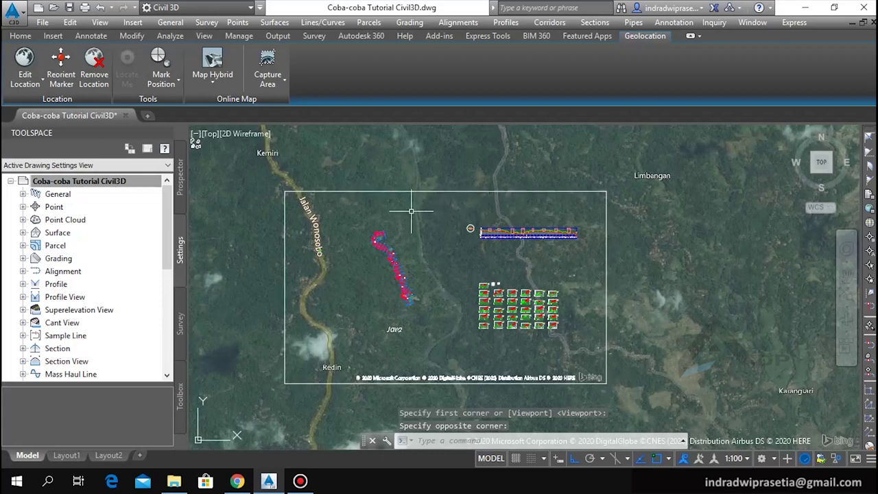
pyautogui.scroll(-1, 412, 212)
pyautogui.scroll(1, 401, 255)
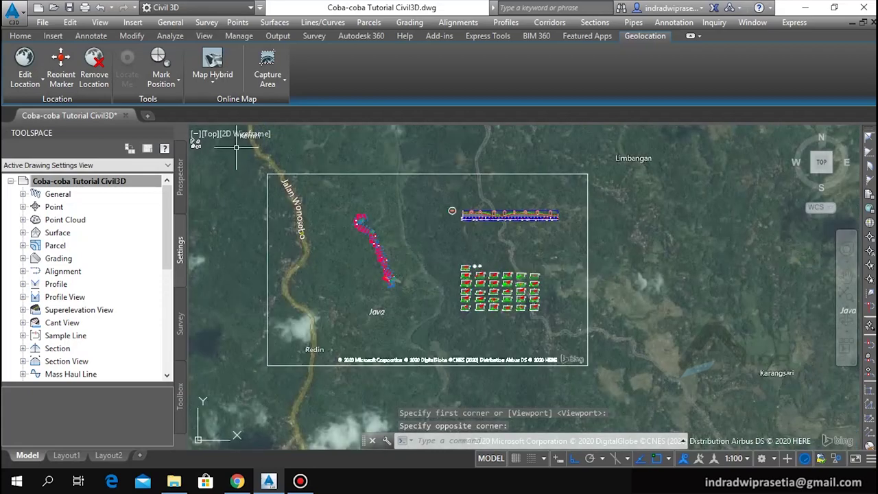
pyautogui.click(213, 77)
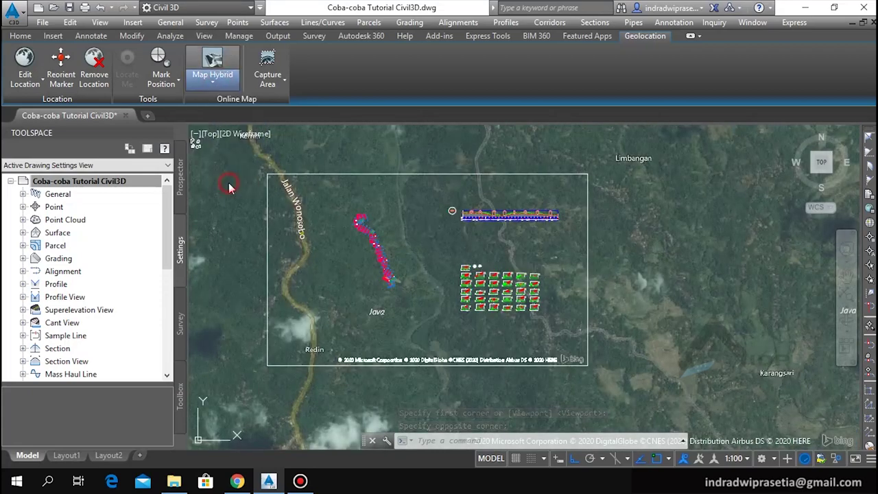
# Switch the live online map off, leaving only the captured image under the corridor
pyautogui.click(226, 182)
pyautogui.scroll(2, 357, 292)
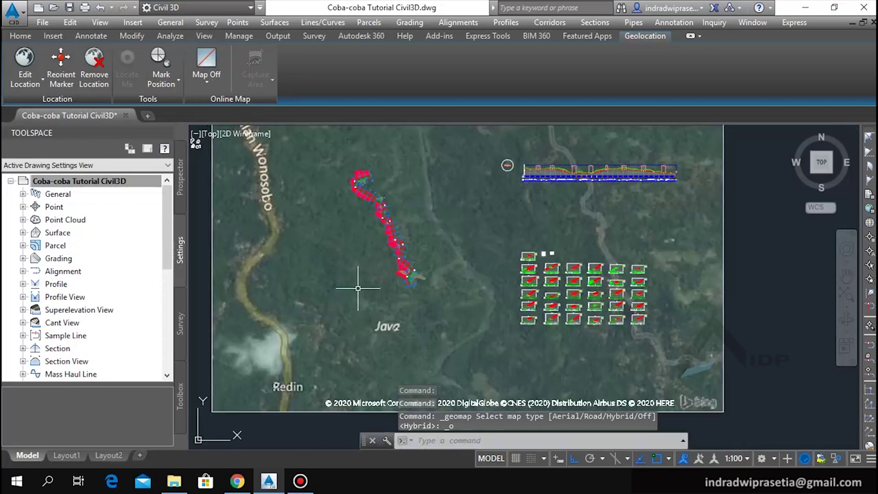
pyautogui.press('Escape')
pyautogui.moveTo(379, 199); pyautogui.dragTo(395, 267, button='middle')
# Zoom in and out to check the corridor against the captured image
pyautogui.scroll(3, 395, 266)
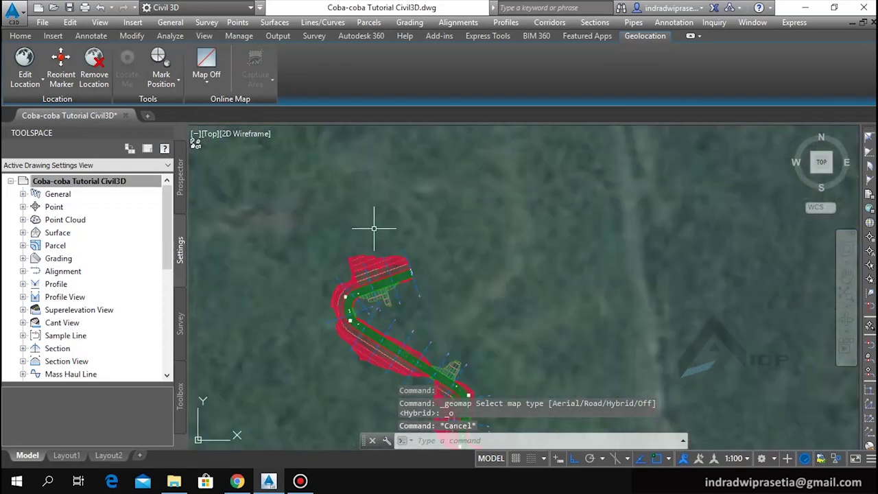
pyautogui.scroll(-1, 389, 245)
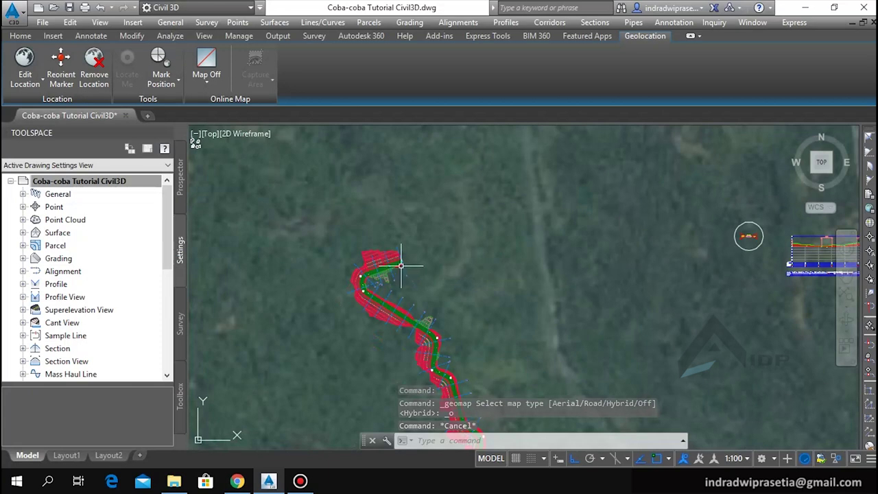
pyautogui.scroll(2, 385, 257)
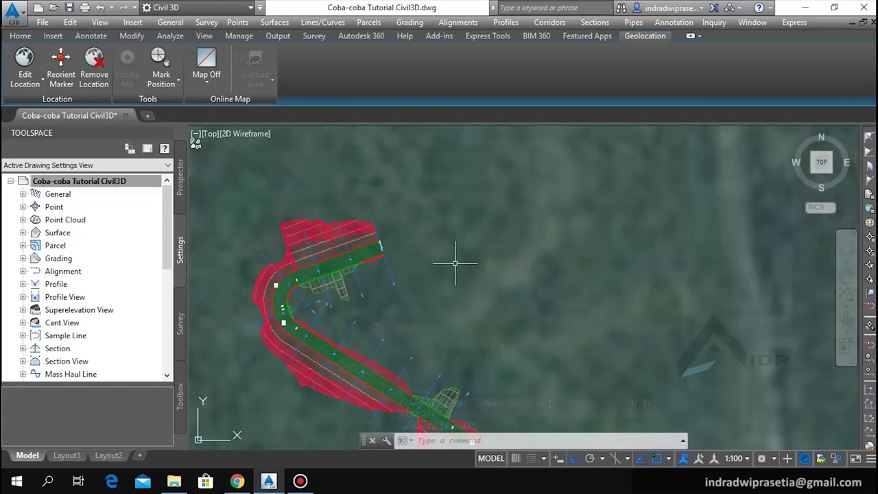
pyautogui.scroll(-2, 456, 264)
pyautogui.scroll(-1, 451, 257)
pyautogui.scroll(-1, 453, 282)
pyautogui.scroll(-1, 421, 217)
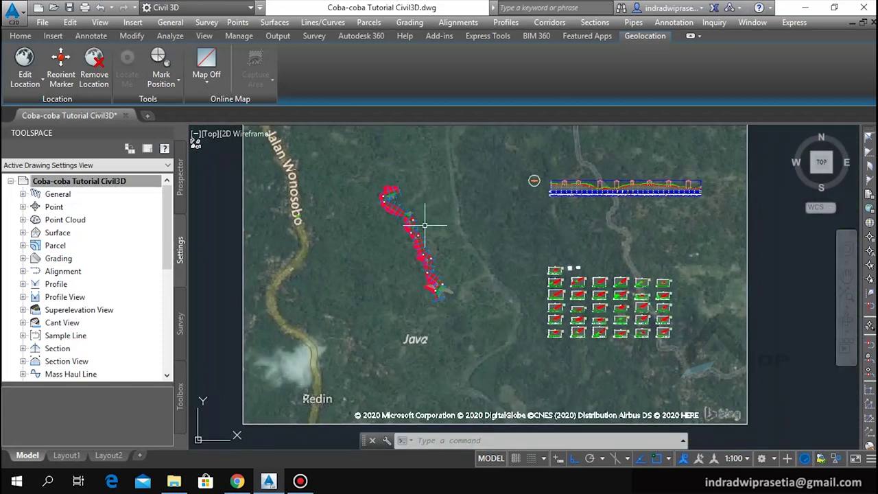
pyautogui.scroll(-1, 421, 218)
pyautogui.click(201, 97)
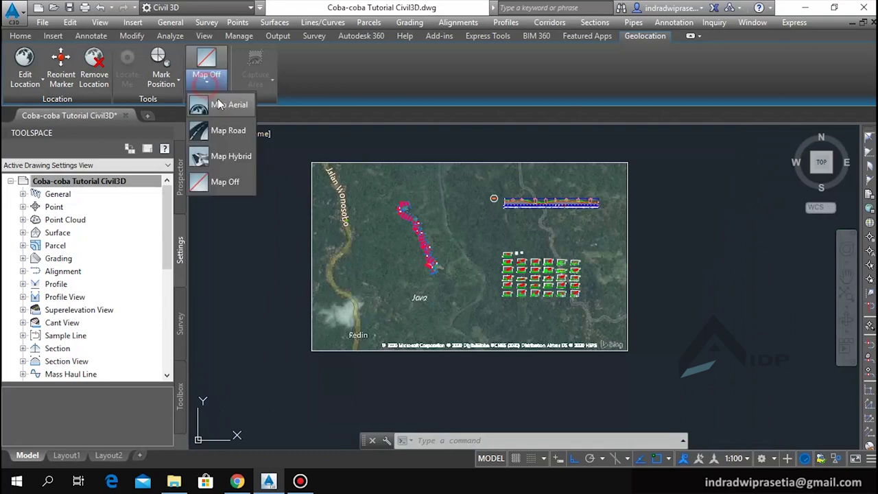
# Turn the live Map Hybrid back on and pan around the captured image
pyautogui.click(231, 156)
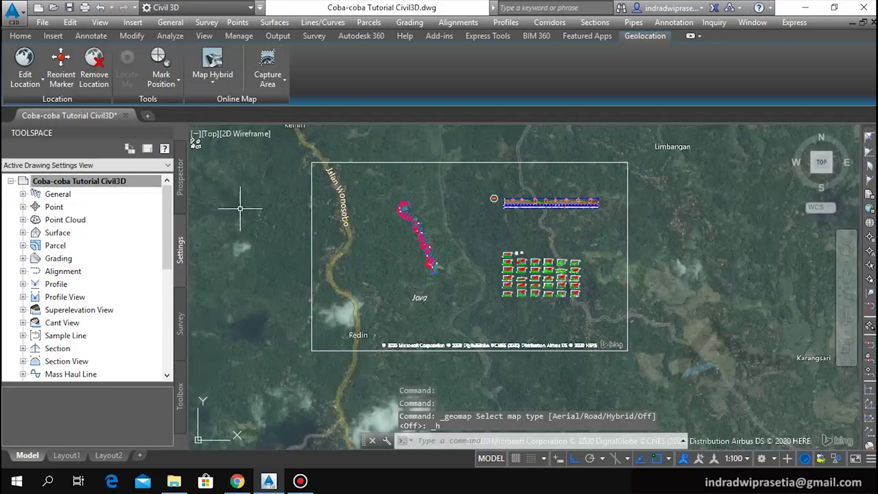
pyautogui.scroll(-2, 261, 227)
pyautogui.moveTo(278, 245); pyautogui.dragTo(308, 277, button='middle')
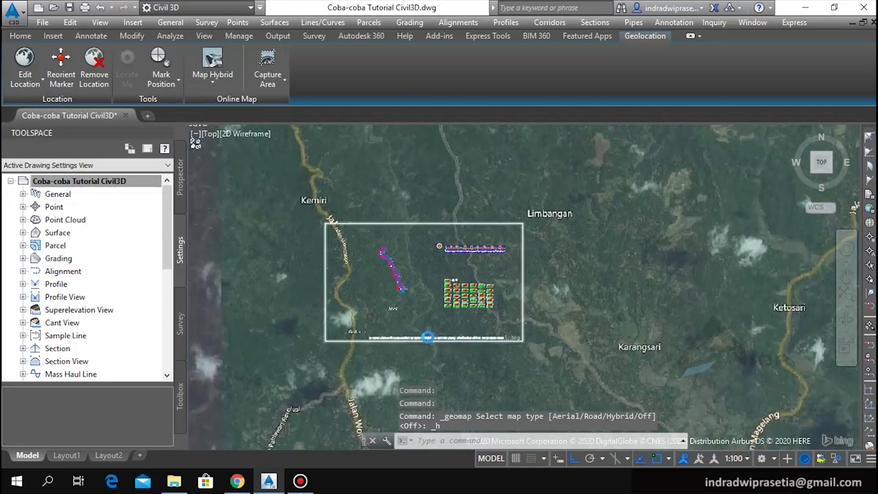
pyautogui.scroll(5, 439, 306)
pyautogui.scroll(2, 439, 306)
pyautogui.scroll(-4, 429, 333)
pyautogui.scroll(-2, 441, 326)
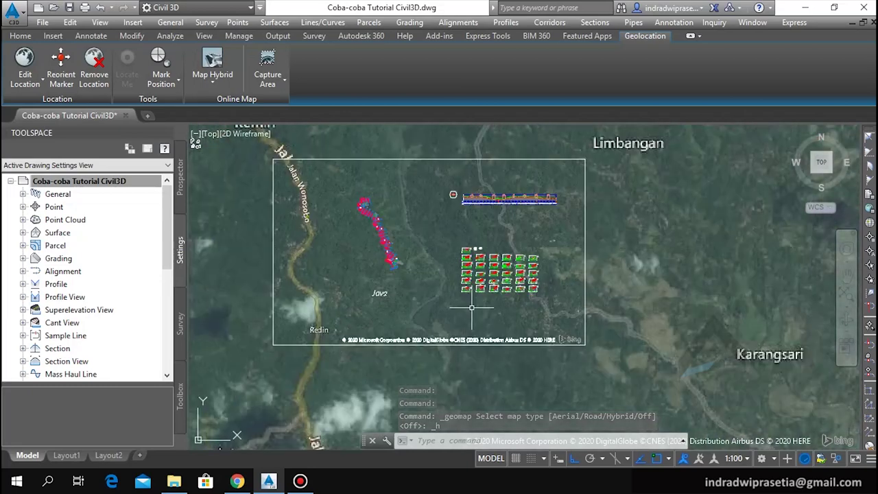
pyautogui.scroll(4, 354, 171)
pyautogui.moveTo(357, 183)
pyautogui.mouseDown(button='middle')
pyautogui.moveTo(386, 189)
pyautogui.moveTo(429, 230)
pyautogui.mouseUp(button='middle')
# Zoom out to see the surrounding roads and towns beyond the captured rectangle
pyautogui.scroll(-3, 387, 189)
pyautogui.scroll(-1, 398, 195)
pyautogui.scroll(-1, 412, 206)
pyautogui.scroll(1, 431, 237)
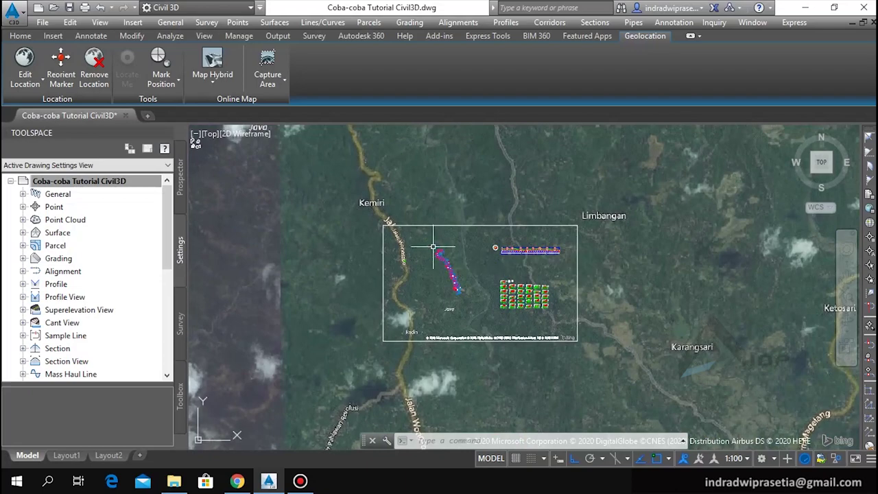
pyautogui.scroll(1, 435, 249)
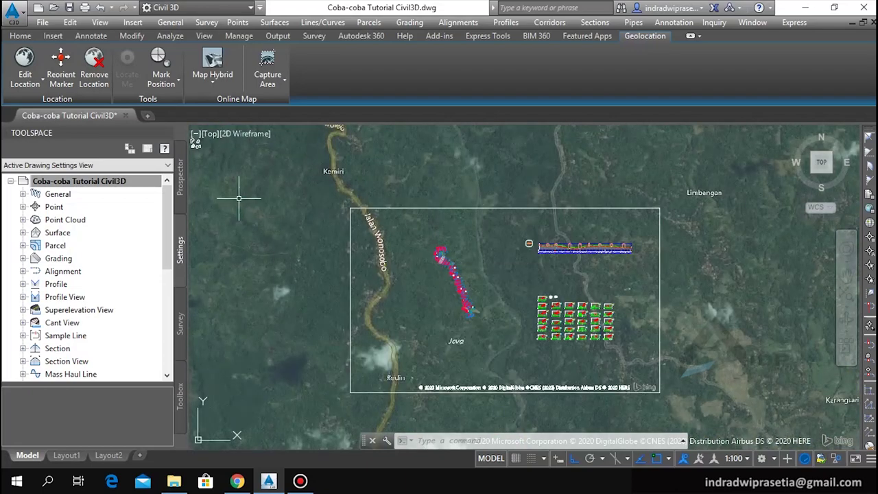
pyautogui.click(230, 81)
# Turn off the live online map and centre the captured hybrid aerial image in view
pyautogui.click(223, 182)
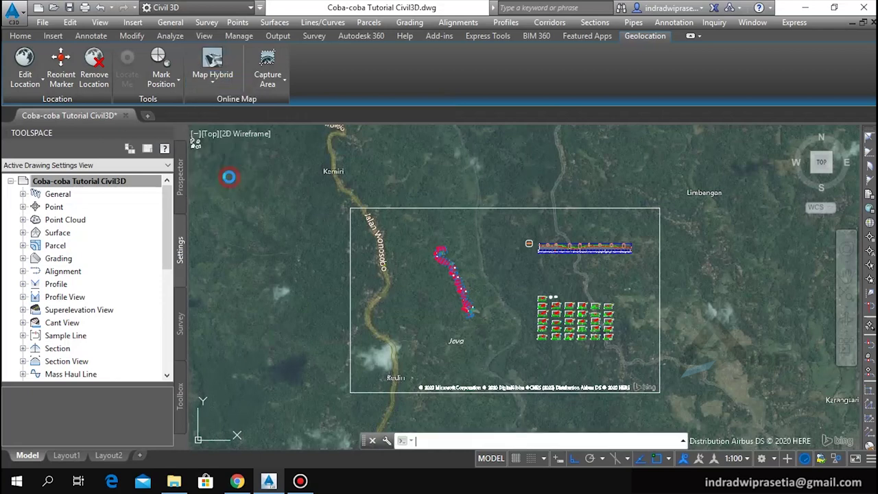
pyautogui.moveTo(359, 259); pyautogui.dragTo(337, 223, button='middle')
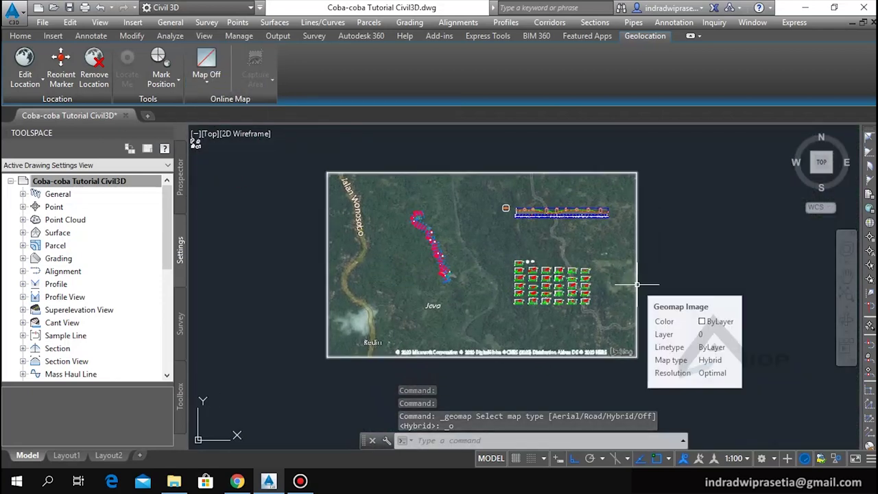
pyautogui.moveTo(637, 286)
pyautogui.mouseDown(button='middle')
pyautogui.moveTo(629, 300)
pyautogui.moveTo(728, 320)
pyautogui.mouseUp(button='middle')
pyautogui.scroll(2, 628, 300)
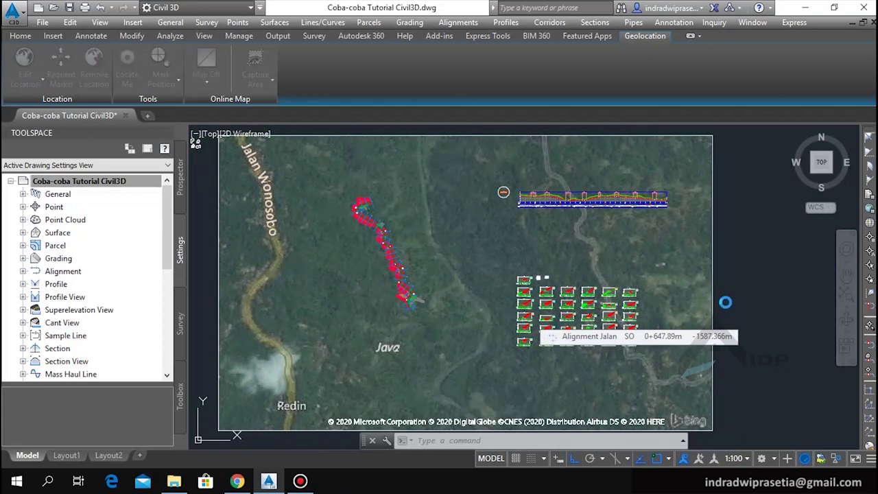
# In Plot, set the plot area to a window enclosing the captured map
pyautogui.hotkey('ctrl', 'p')
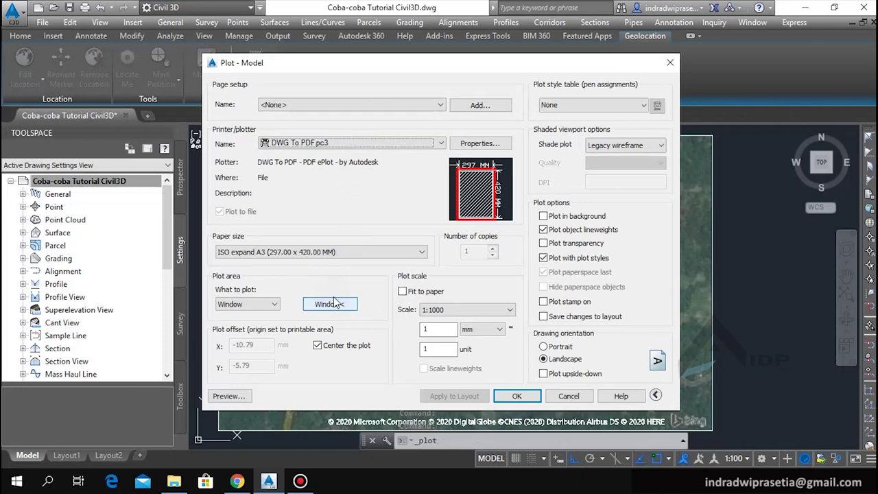
pyautogui.click(334, 303)
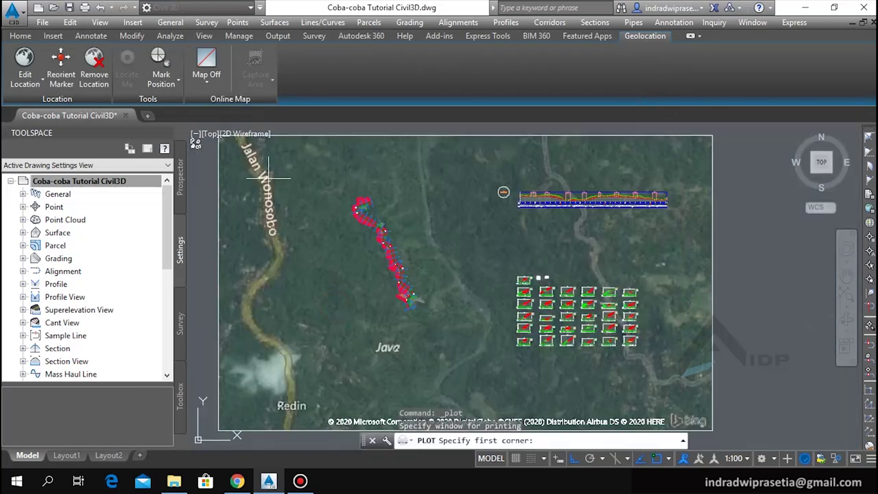
pyautogui.scroll(-2, 256, 176)
pyautogui.click(233, 151)
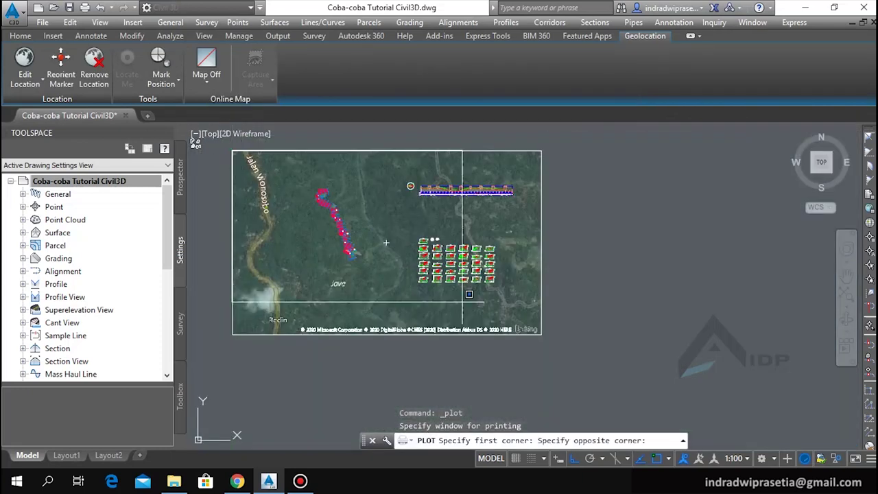
pyautogui.click(542, 335)
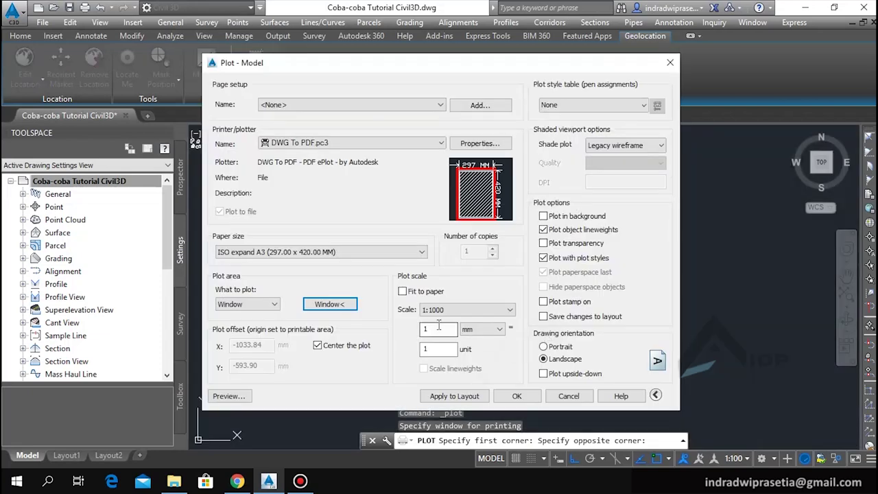
# Enable Fit to paper and Plot upside-down, apply to layout, and preview the plot
pyautogui.click(430, 295)
pyautogui.click(555, 375)
pyautogui.click(484, 396)
pyautogui.click(240, 396)
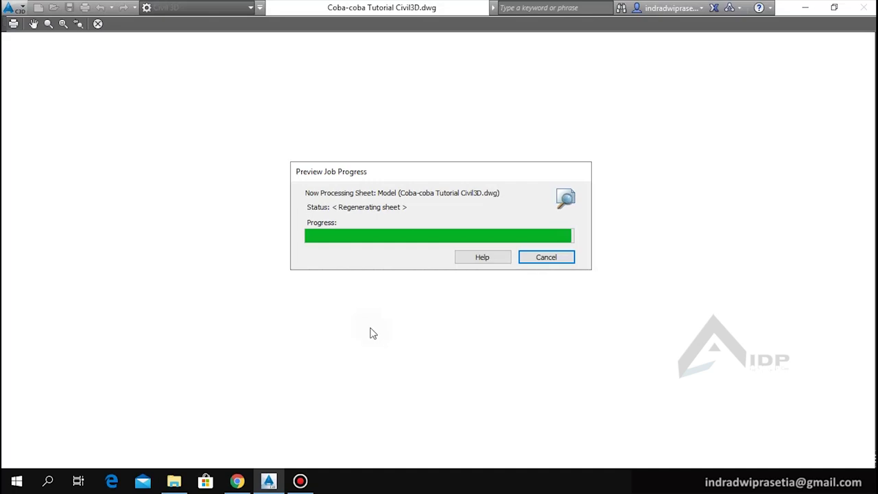
# Zoom and pan across the A3 preview page, then exit back to the Plot dialog
pyautogui.scroll(-1, 368, 329)
pyautogui.scroll(3, 364, 324)
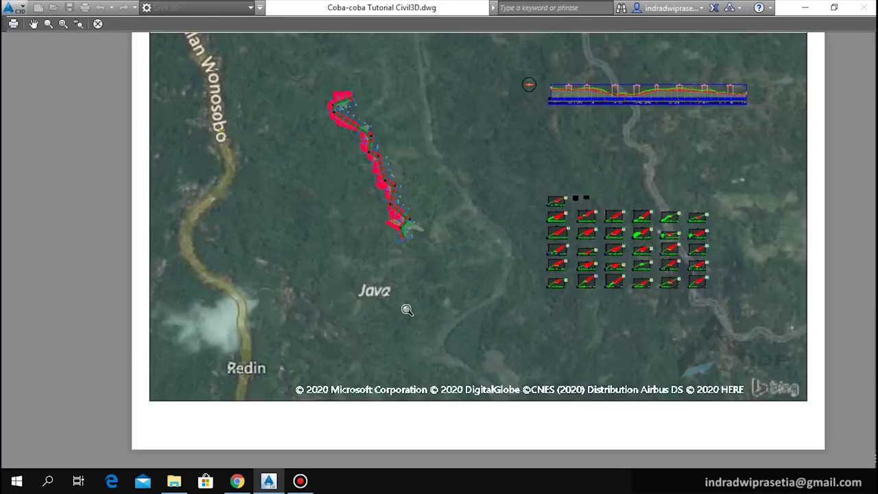
pyautogui.moveTo(407, 310); pyautogui.dragTo(392, 349, button='middle')
pyautogui.scroll(5, 633, 295)
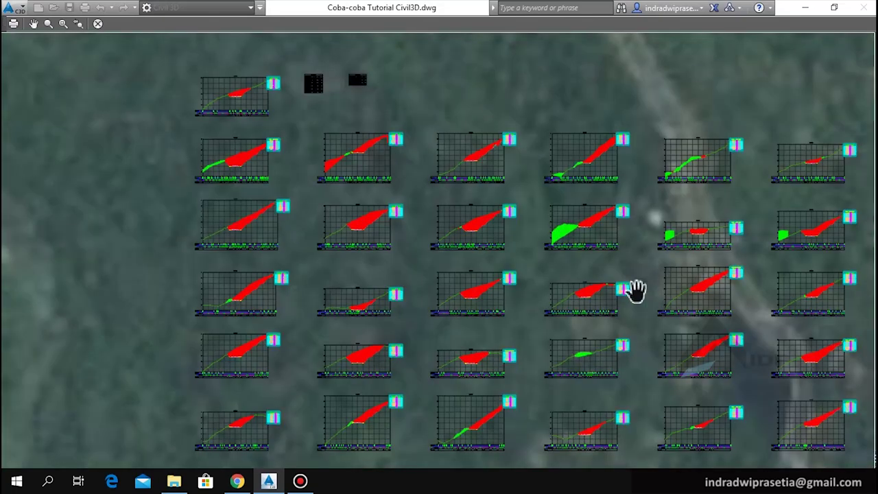
pyautogui.scroll(-2, 634, 291)
pyautogui.scroll(-3, 611, 276)
pyautogui.scroll(-1, 325, 151)
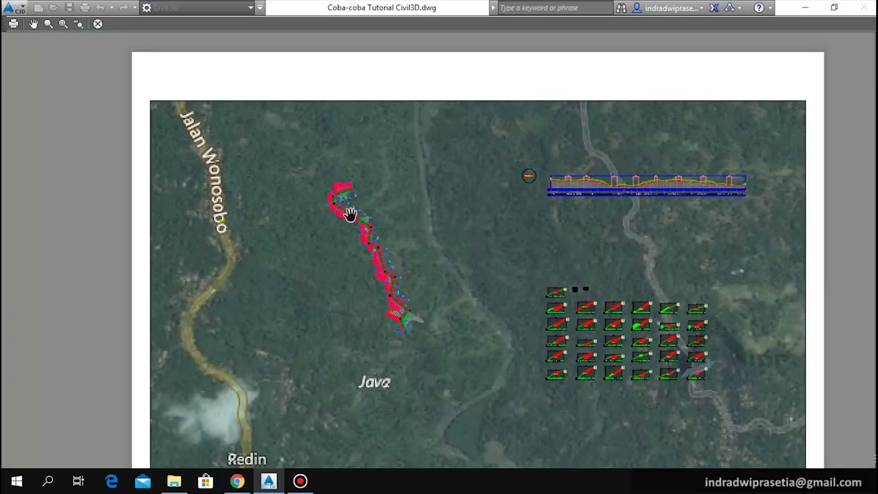
pyautogui.scroll(-1, 346, 190)
pyautogui.moveTo(412, 208); pyautogui.dragTo(387, 197, button='middle')
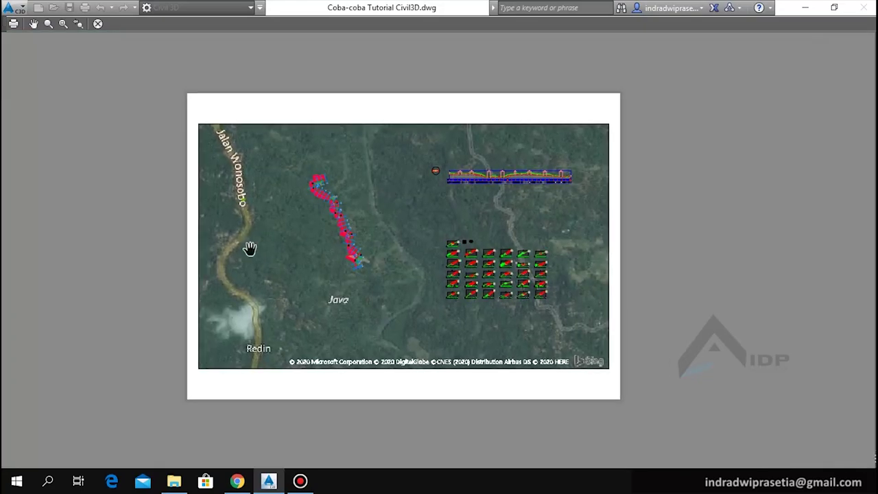
pyautogui.scroll(2, 252, 247)
pyautogui.scroll(-2, 337, 256)
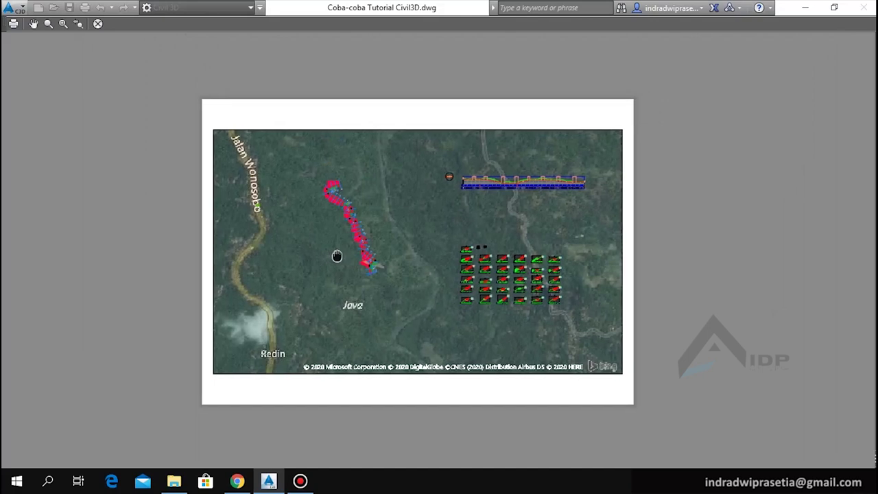
pyautogui.moveTo(412, 301); pyautogui.dragTo(441, 303, button='middle')
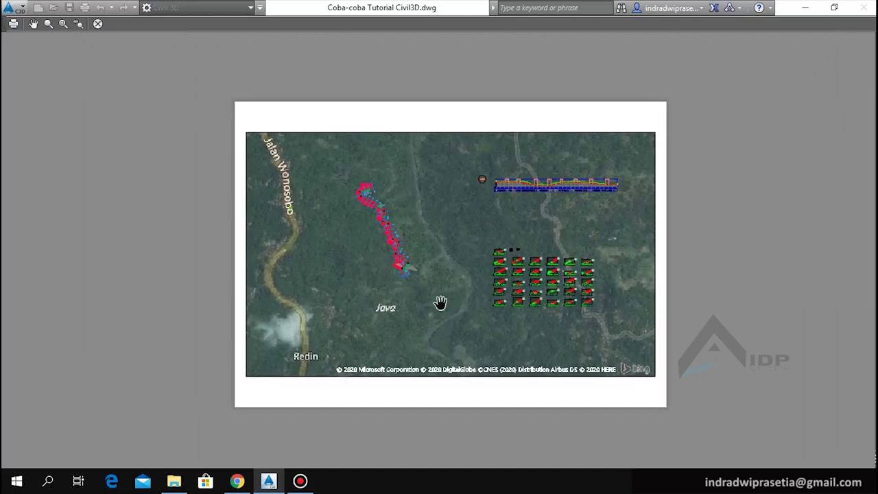
pyautogui.press('Escape')
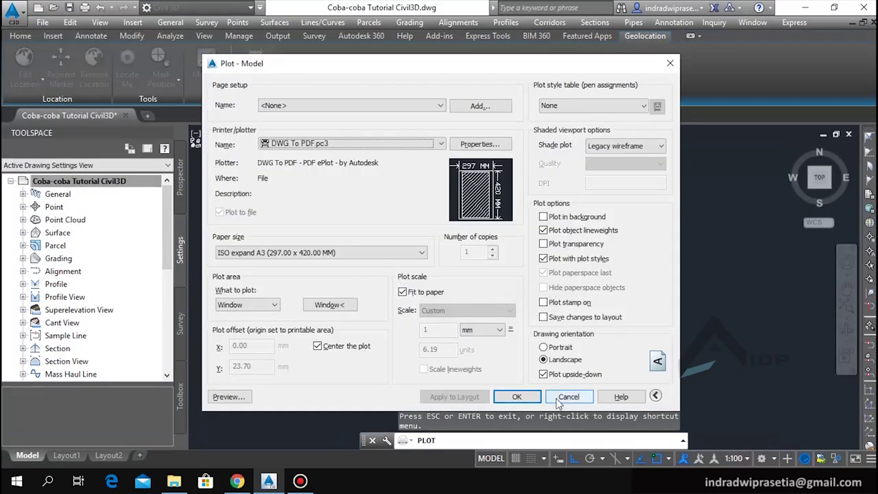
# Cancel the Plot - Model dialog, keeping the A3 PDF settings without plotting
pyautogui.click(558, 401)
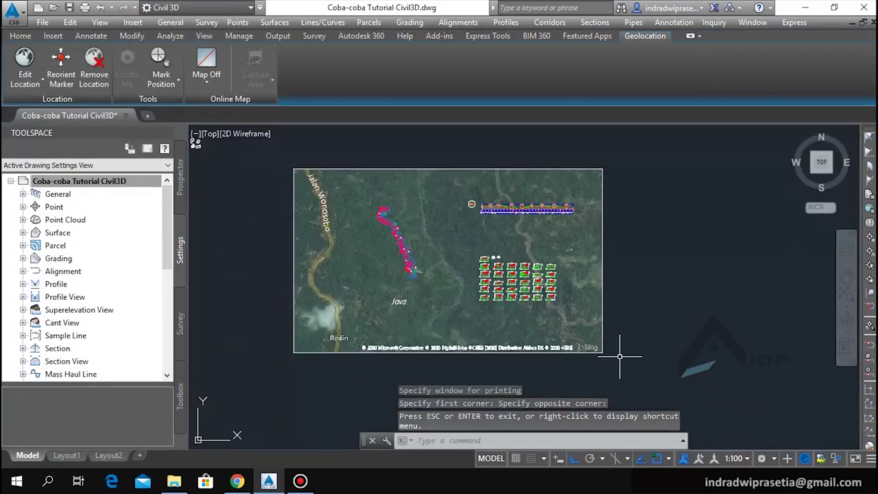